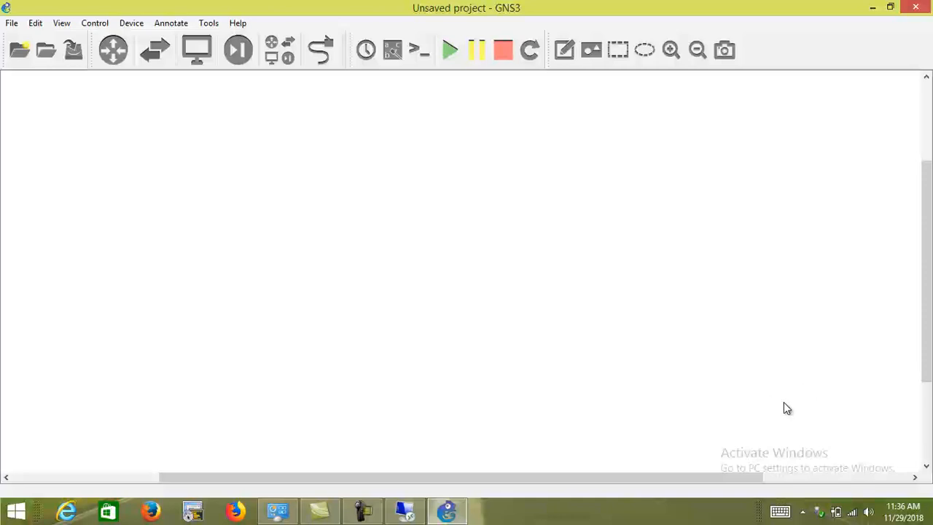
pyautogui.moveTo(541, 477); pyautogui.dragTo(530, 479)
pyautogui.click(694, 514)
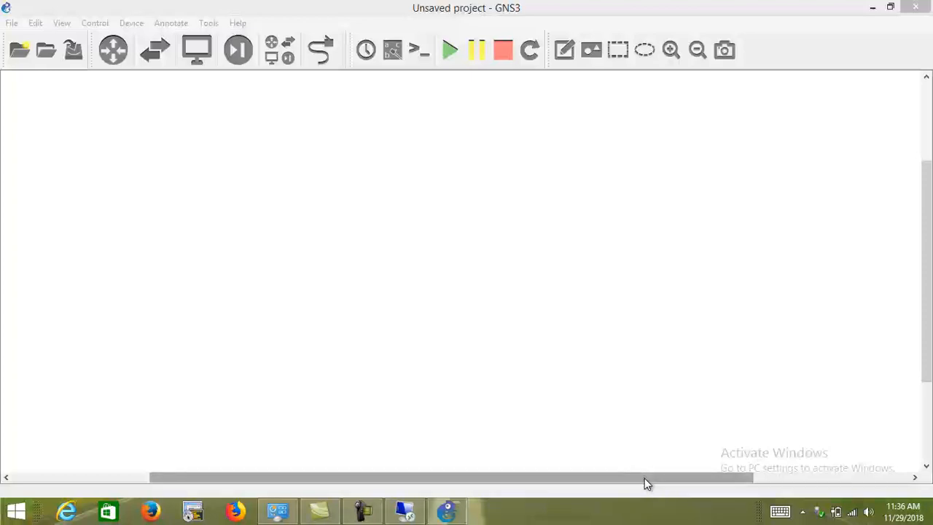
pyautogui.click(556, 219)
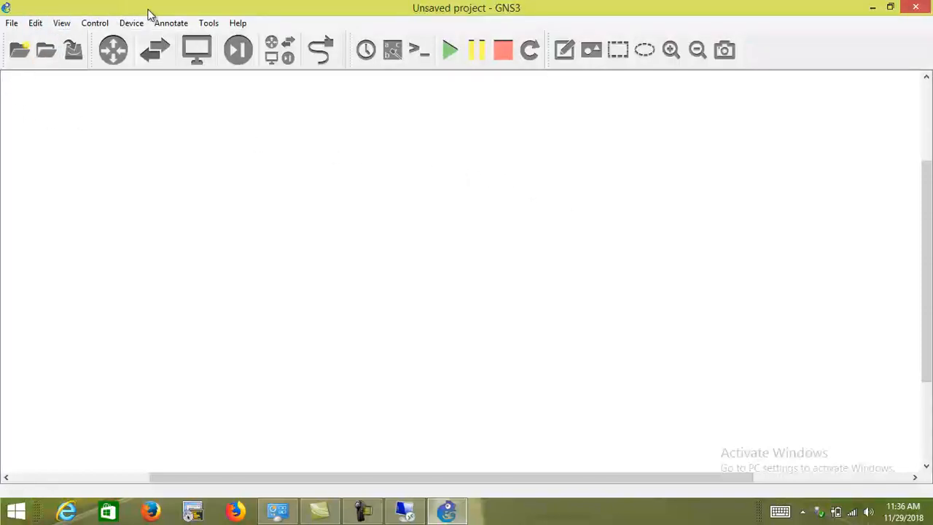
pyautogui.doubleClick(357, 4)
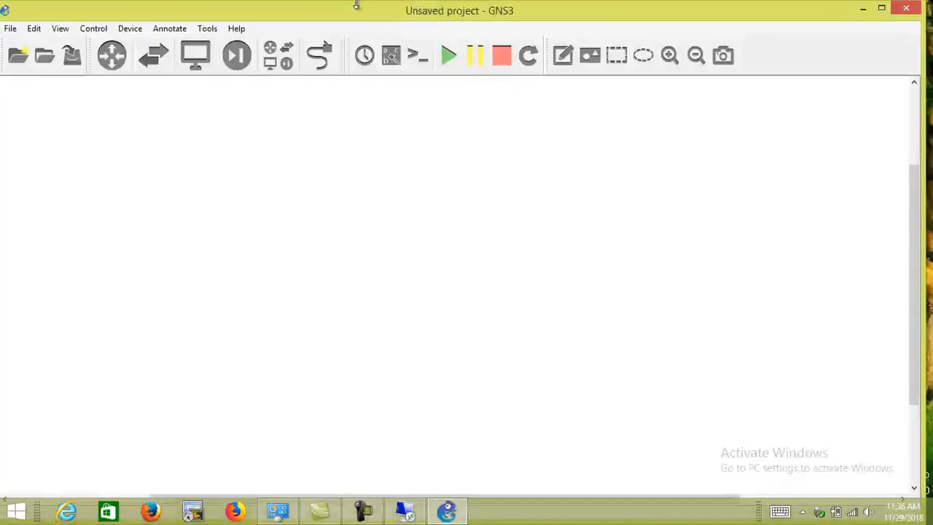
pyautogui.doubleClick(367, 8)
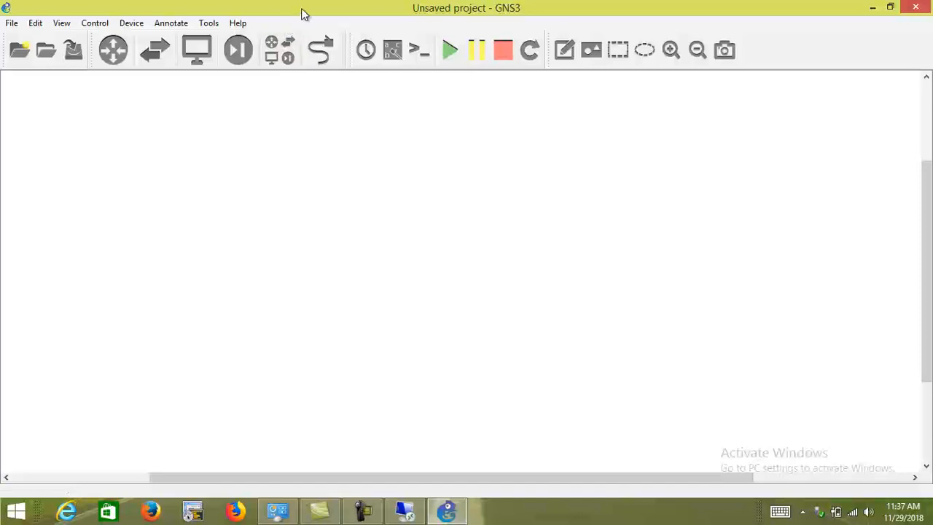
# - Review the c2600 IOS router template in the preferences and close them without saving
pyautogui.click(37, 26)
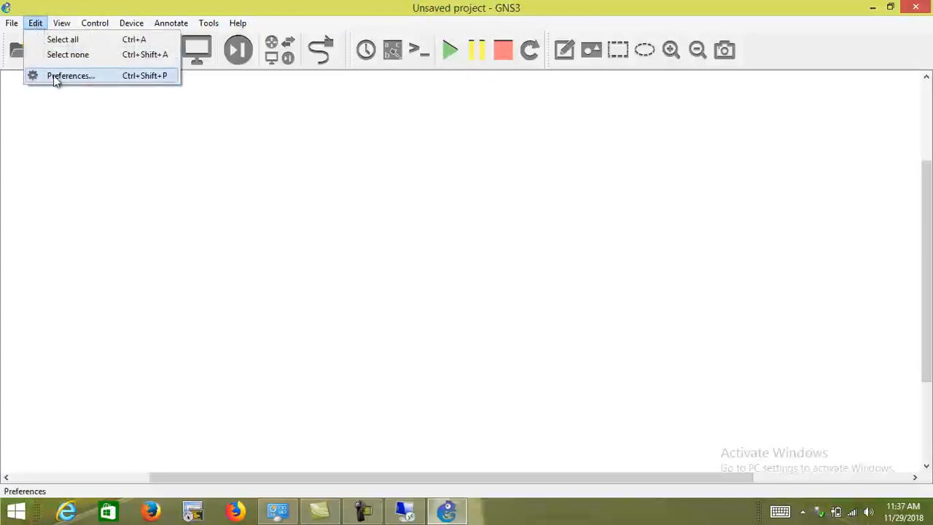
pyautogui.click(73, 79)
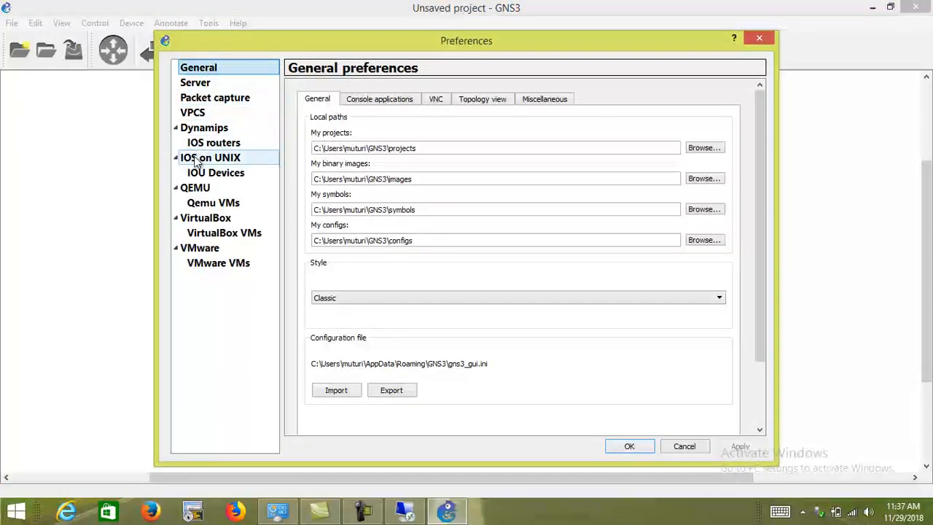
pyautogui.click(213, 145)
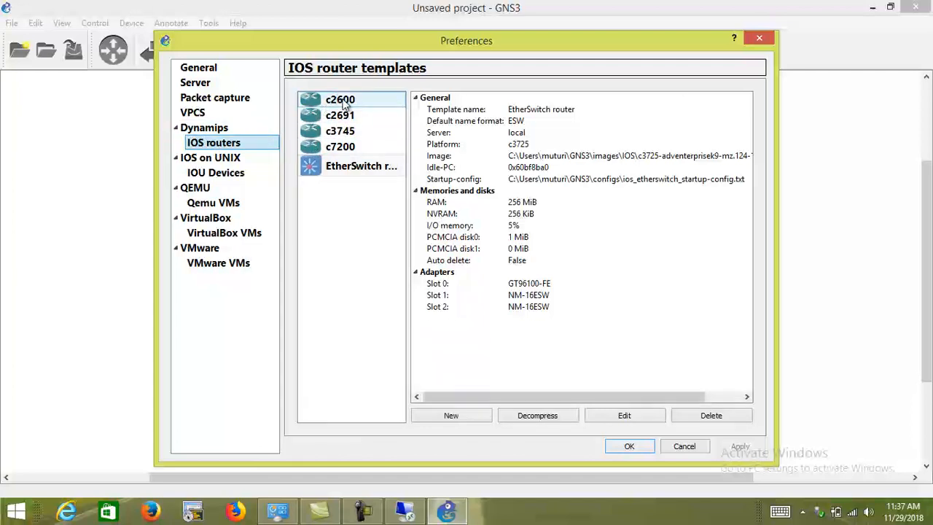
pyautogui.click(348, 102)
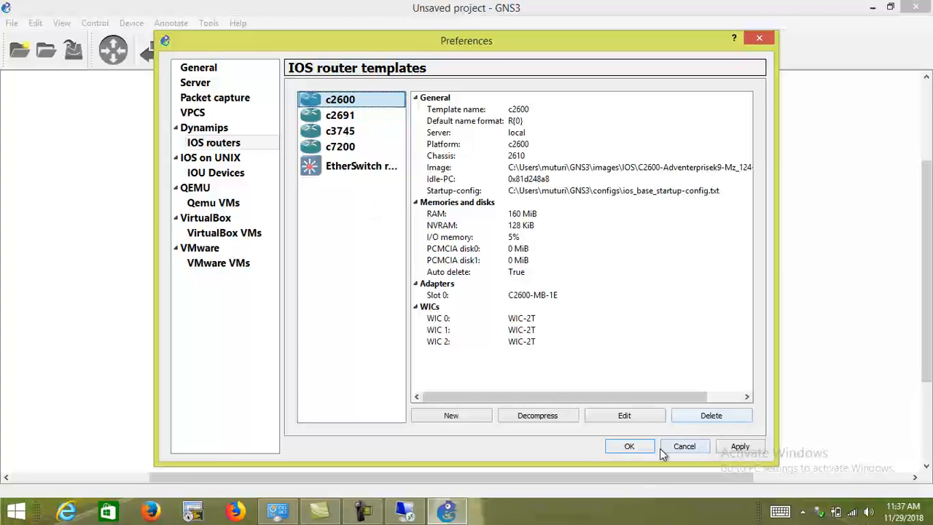
pyautogui.click(693, 450)
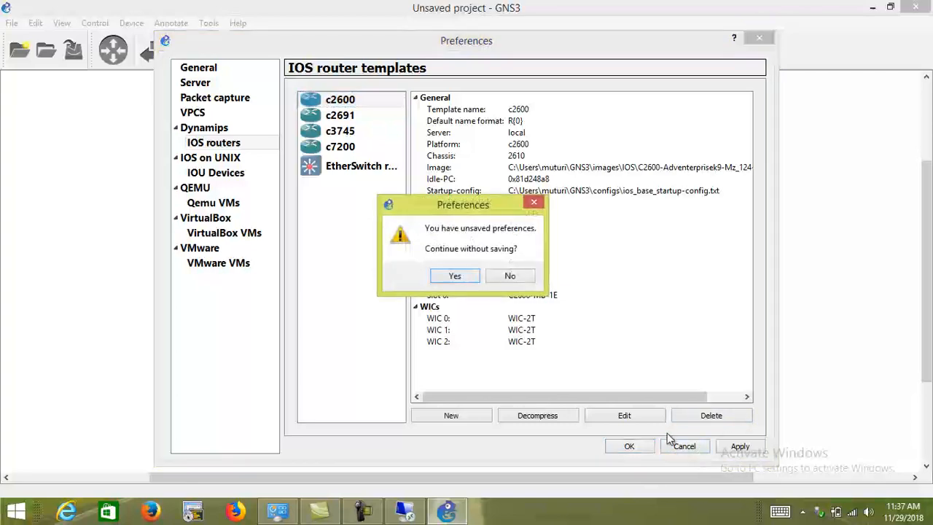
pyautogui.click(454, 279)
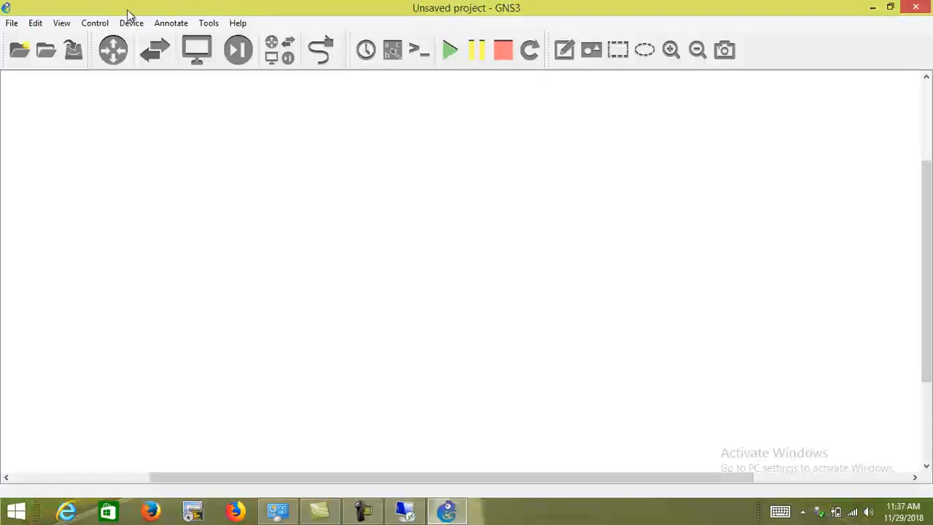
# - Check the installed GNS3 version in the About information and close it
pyautogui.click(238, 23)
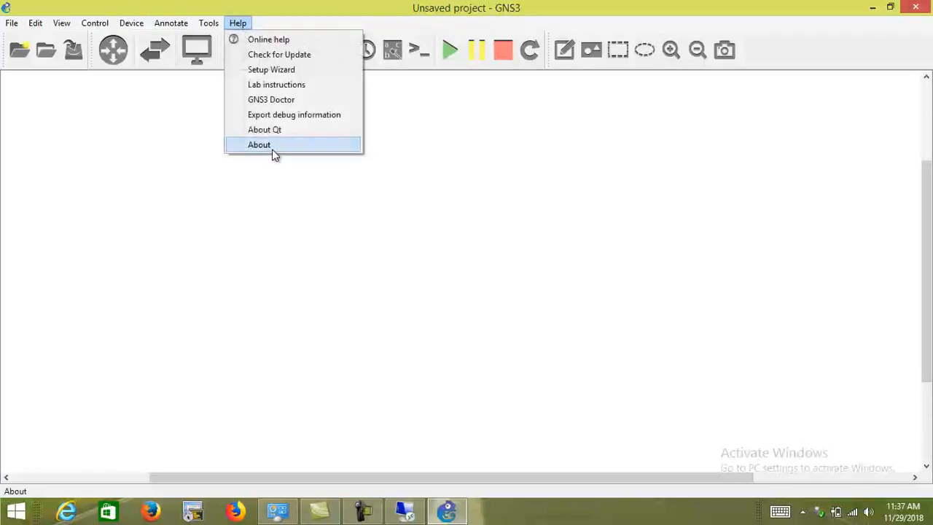
pyautogui.click(272, 147)
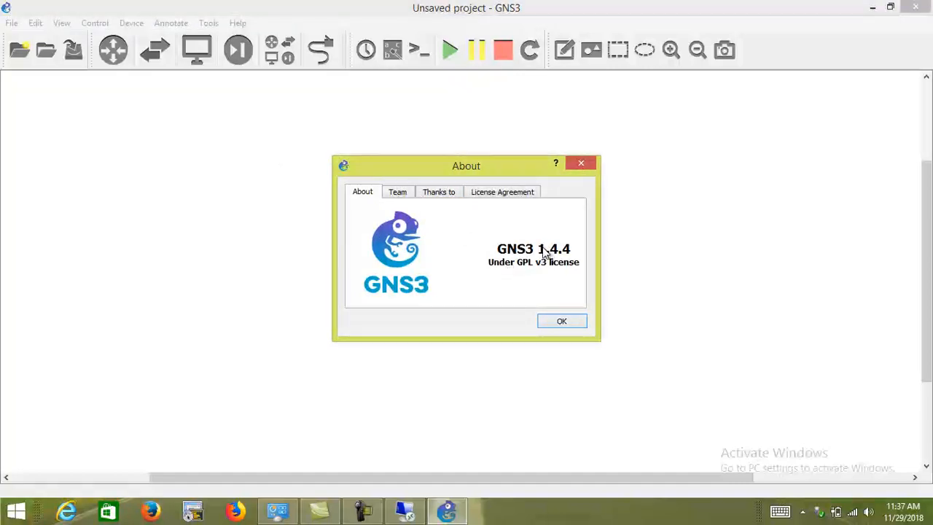
pyautogui.click(560, 325)
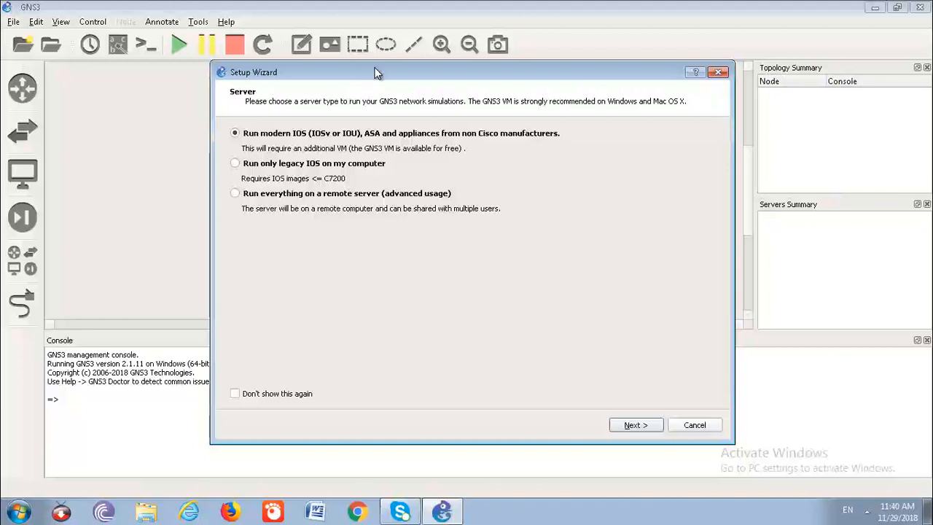
# - Choose to run only legacy IOS on my computer in the Setup Wizard and review the local server's host binding addresses
pyautogui.moveTo(373, 67); pyautogui.dragTo(328, 64)
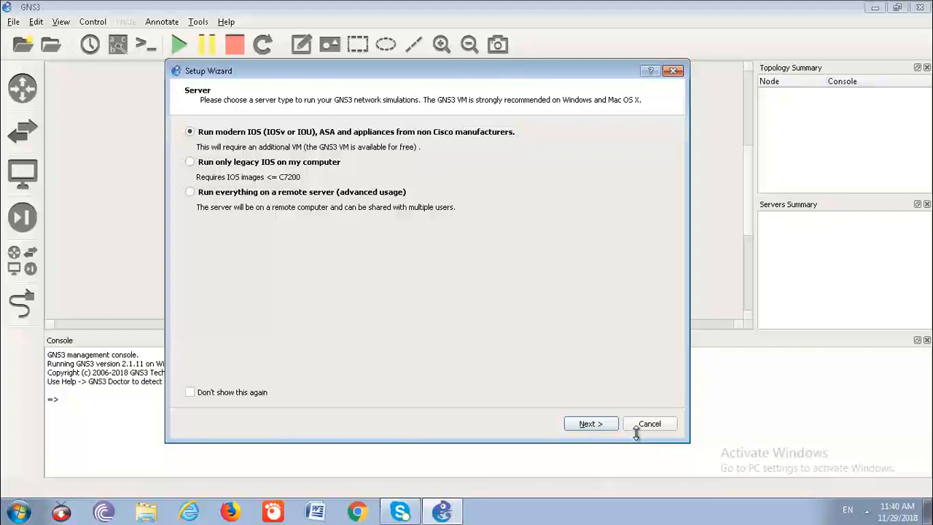
pyautogui.click(189, 163)
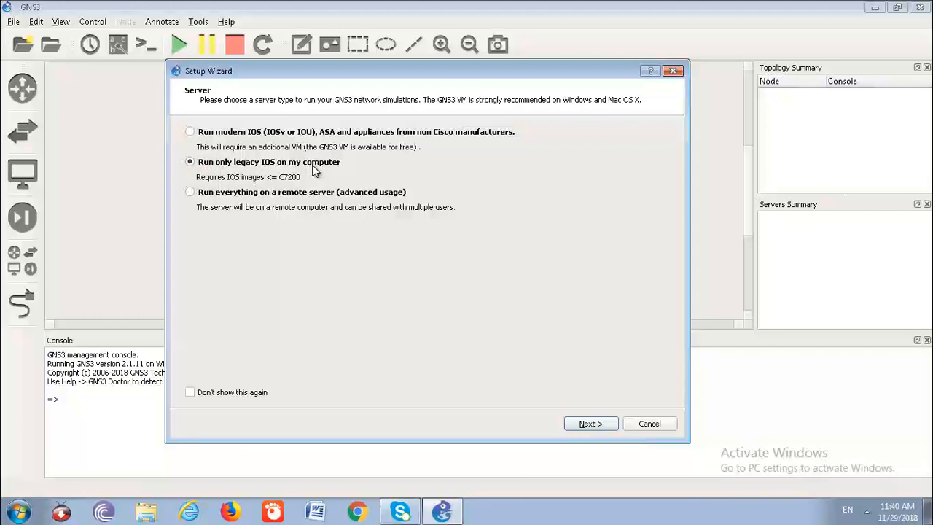
pyautogui.click(592, 426)
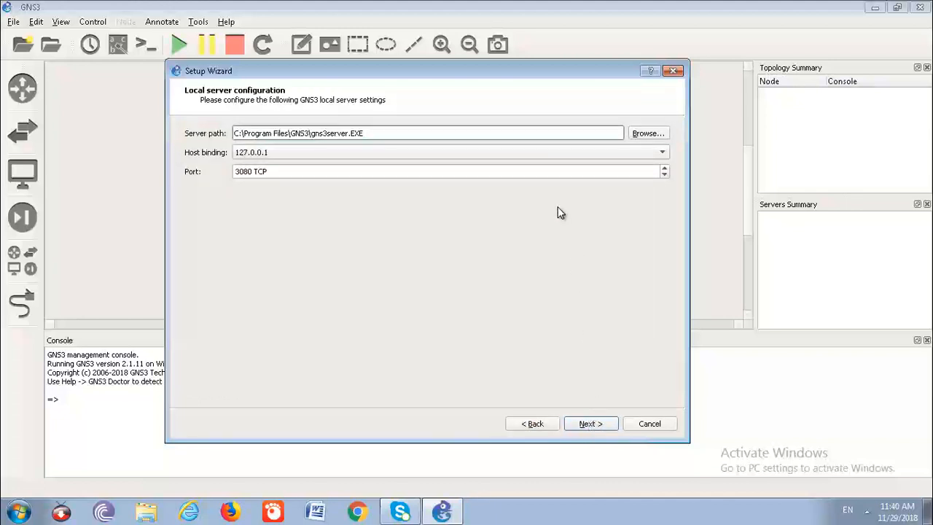
pyautogui.click(346, 151)
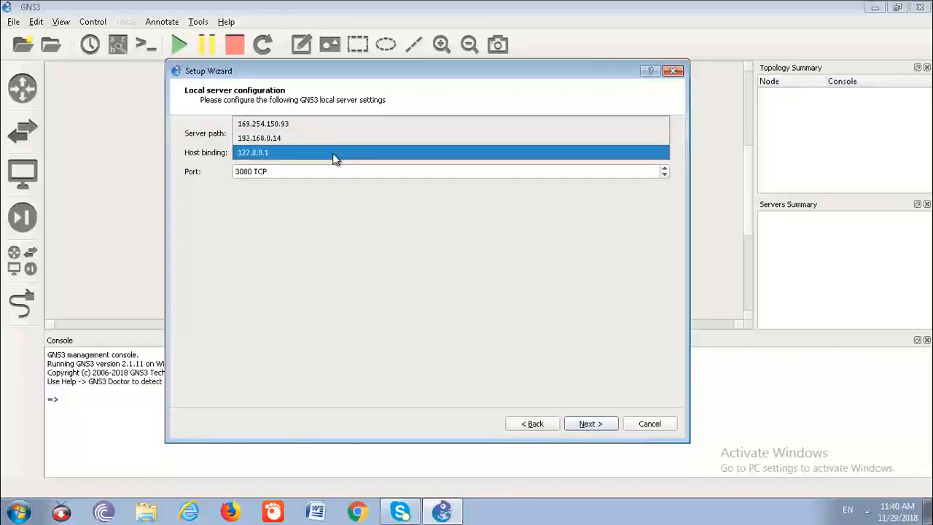
pyautogui.click(216, 253)
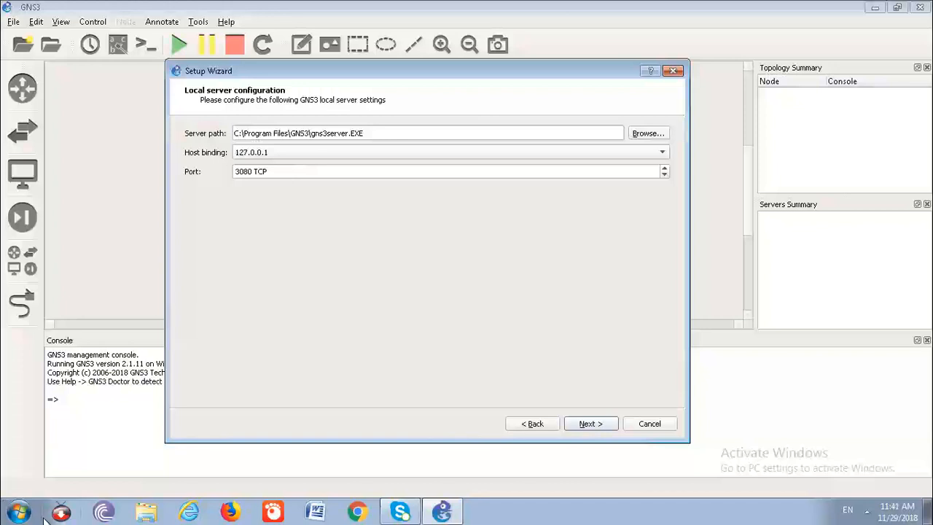
# - Open a Command Prompt window with cmd and open the Windows Control Panel
pyautogui.click(18, 516)
pyautogui.click(61, 473)
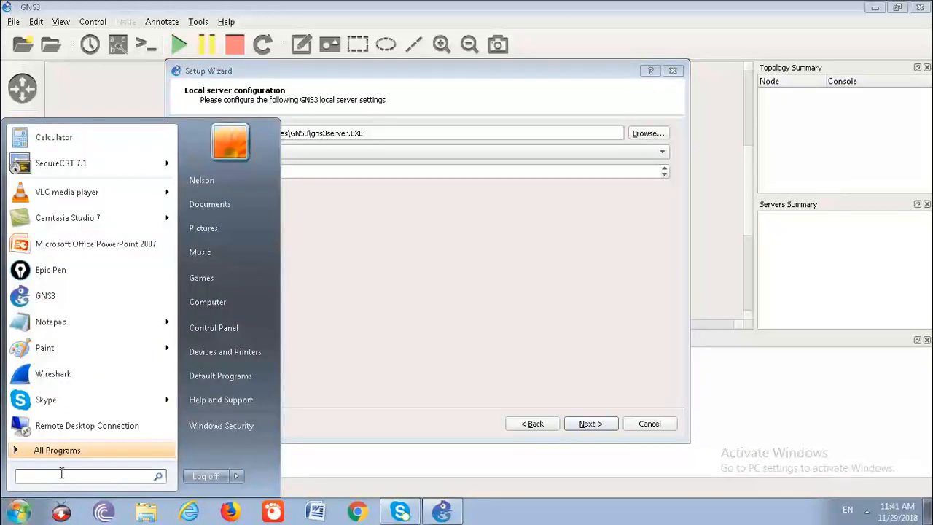
pyautogui.write('cmd')
pyautogui.press('Return')
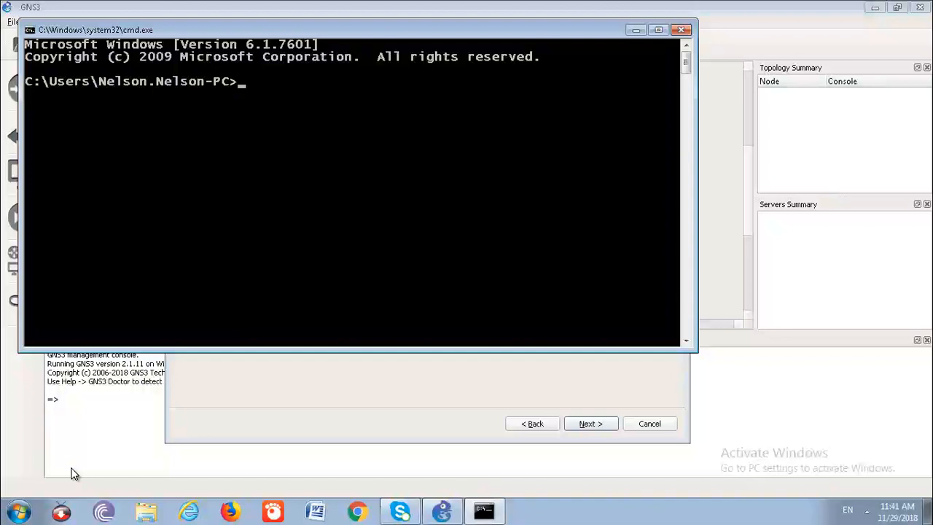
pyautogui.click(17, 513)
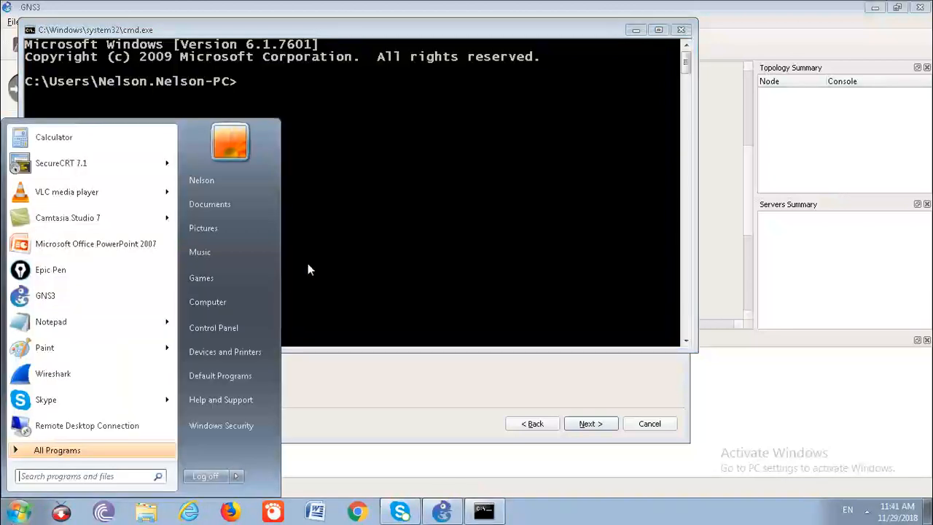
pyautogui.click(220, 328)
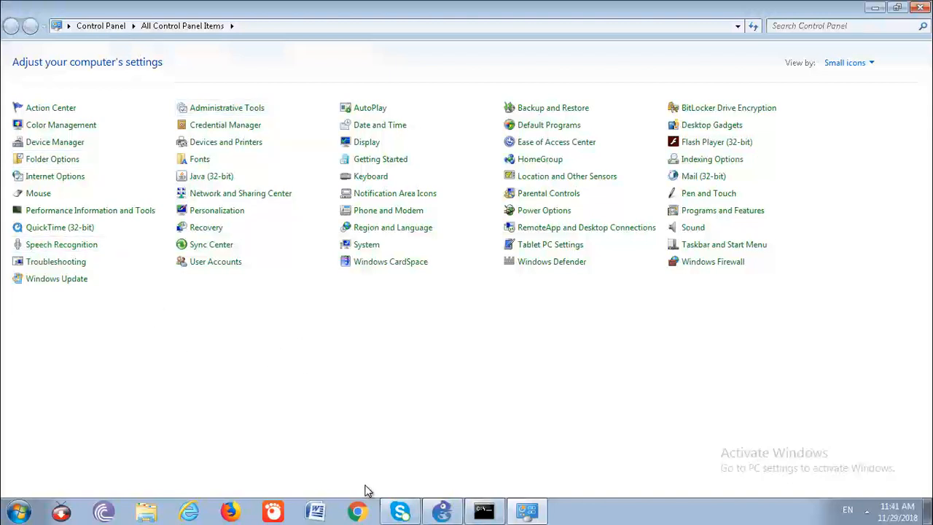
pyautogui.click(608, 10)
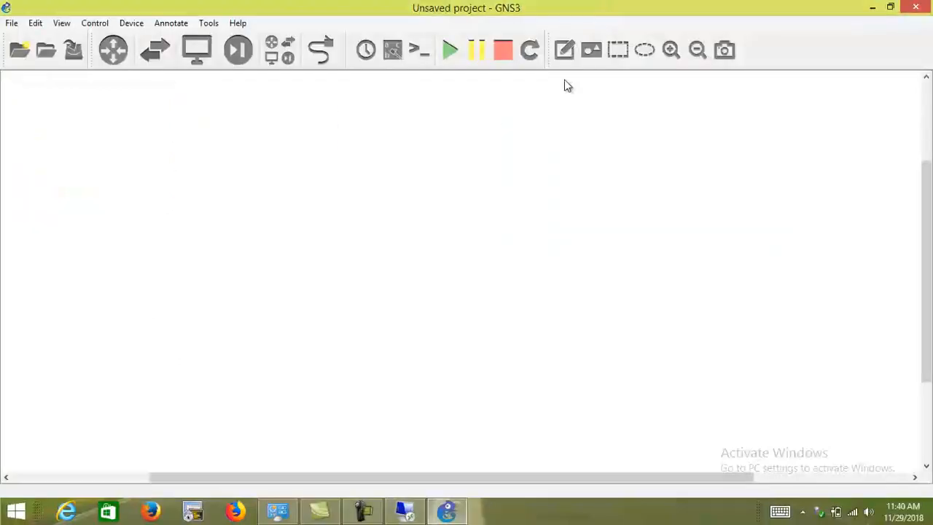
pyautogui.click(361, 512)
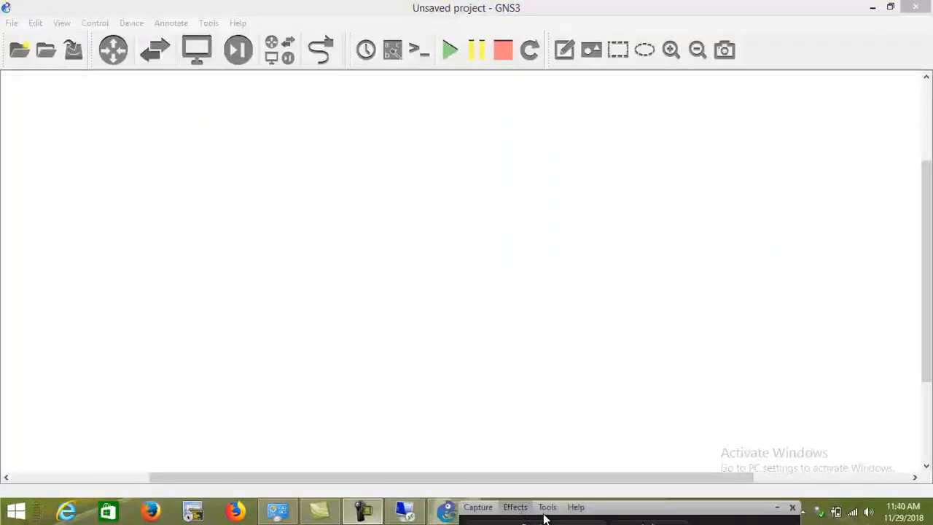
pyautogui.moveTo(641, 511); pyautogui.dragTo(706, 517)
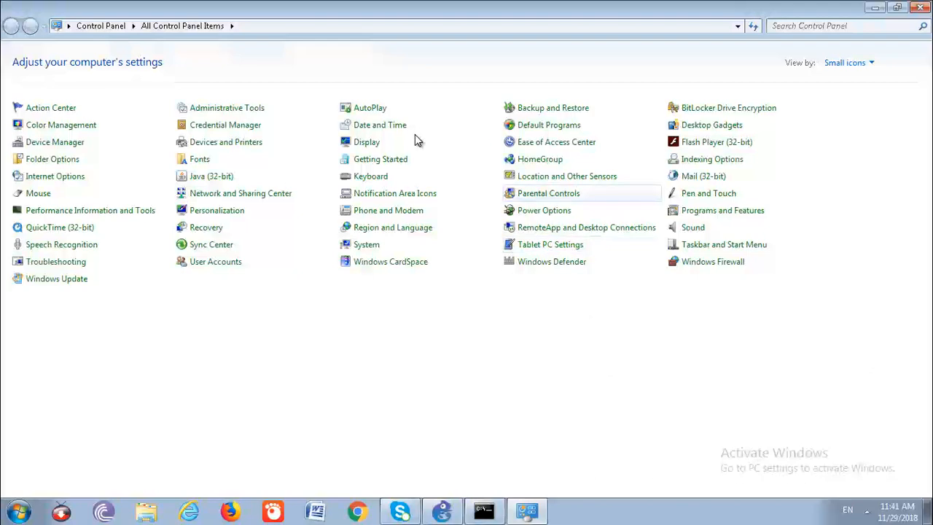
# - Enable the Local Area Connection 3 loopback adapter in the computer's network connections
pyautogui.click(235, 196)
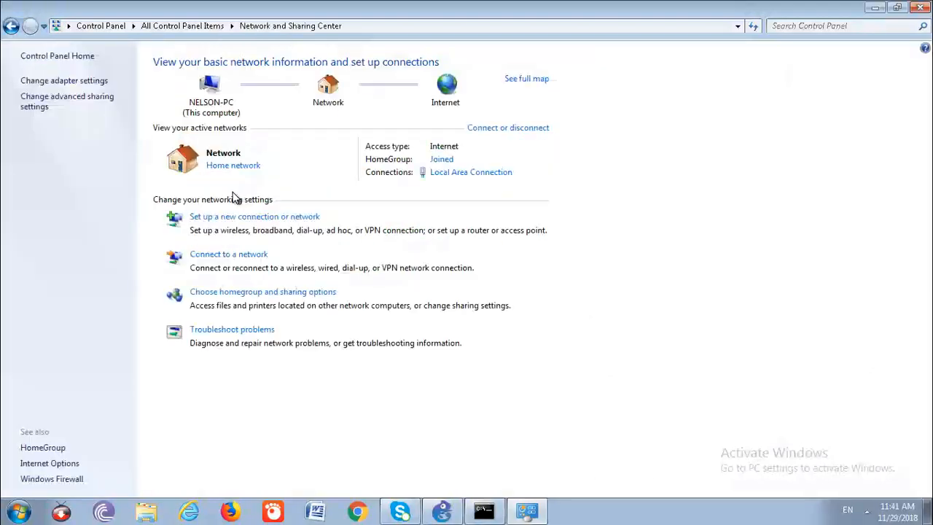
pyautogui.click(72, 81)
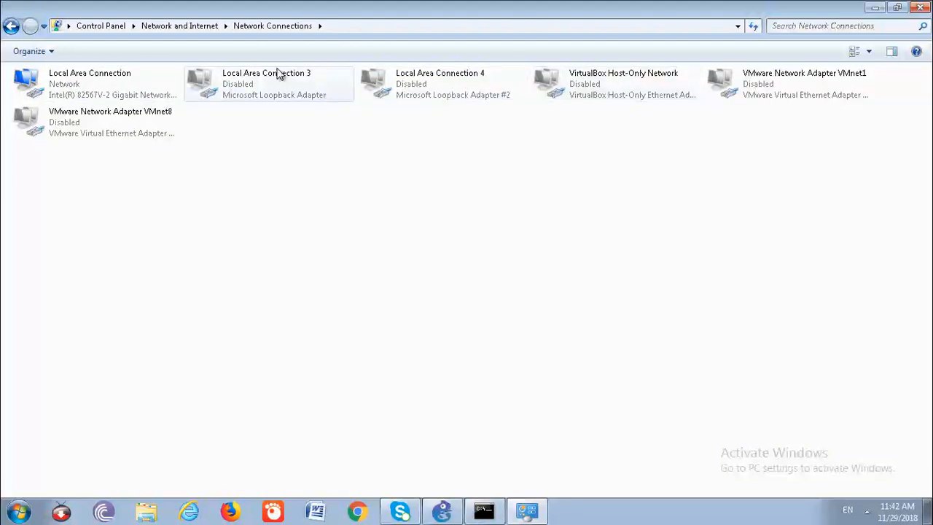
pyautogui.click(219, 95)
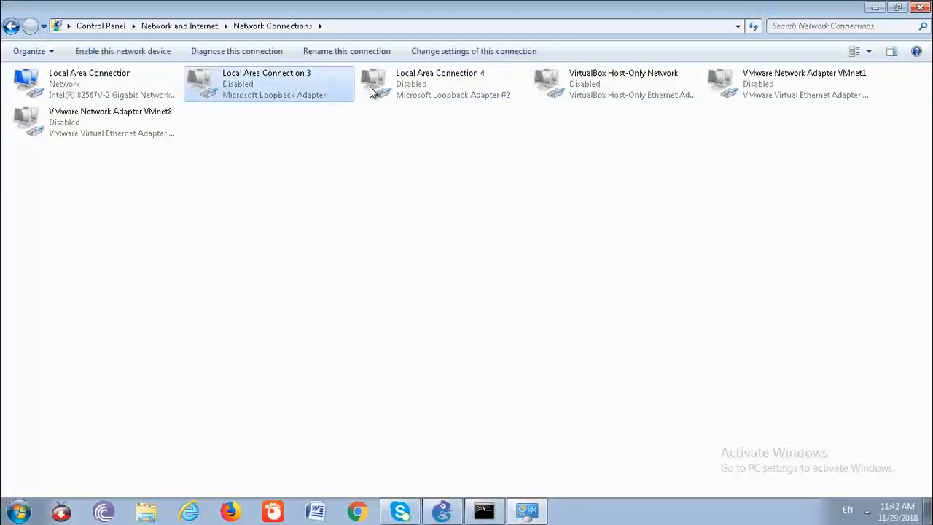
pyautogui.click(448, 97)
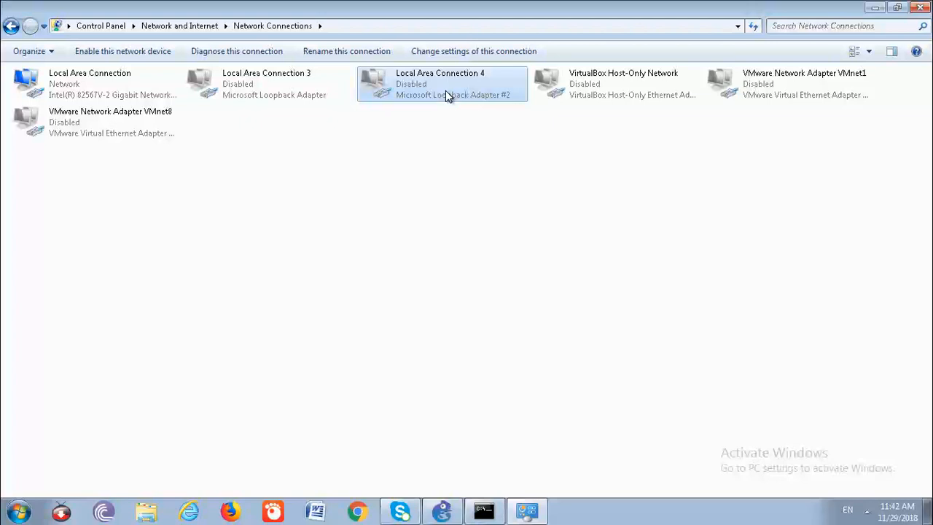
pyautogui.rightClick(246, 86)
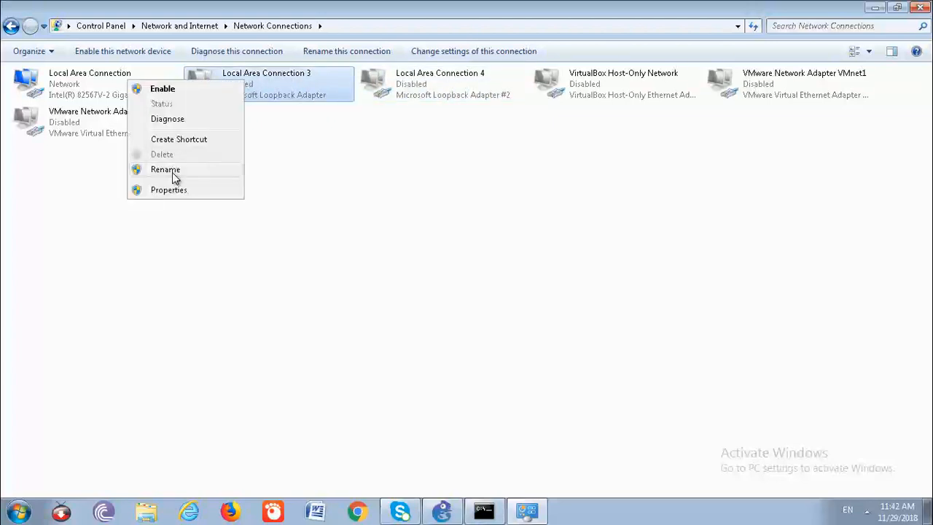
pyautogui.click(177, 89)
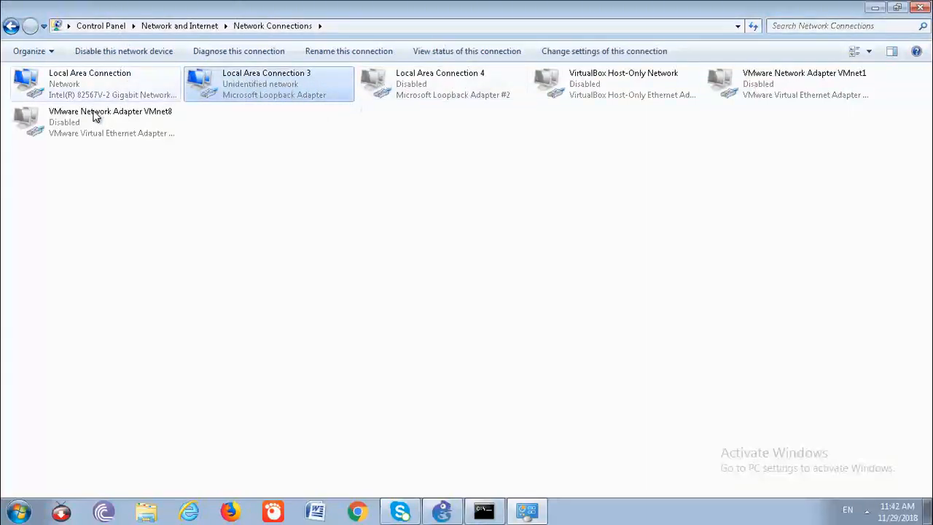
pyautogui.click(65, 88)
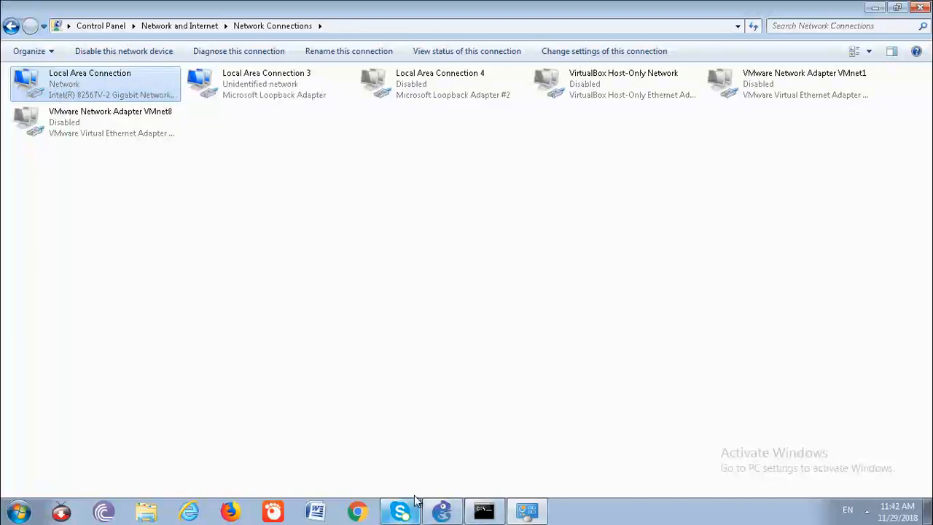
# - Return to the GNS3 Setup Wizard and check the addresses available for the local server's host binding
pyautogui.click(442, 510)
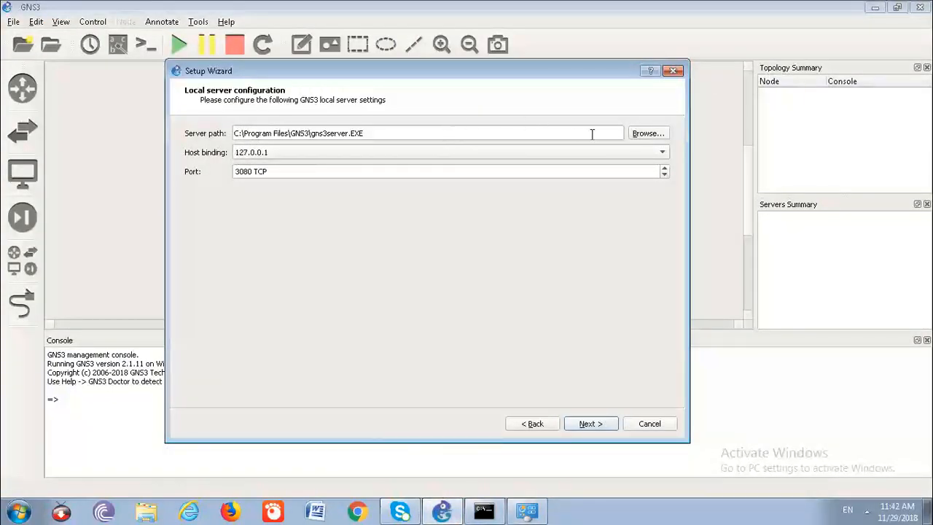
pyautogui.click(661, 154)
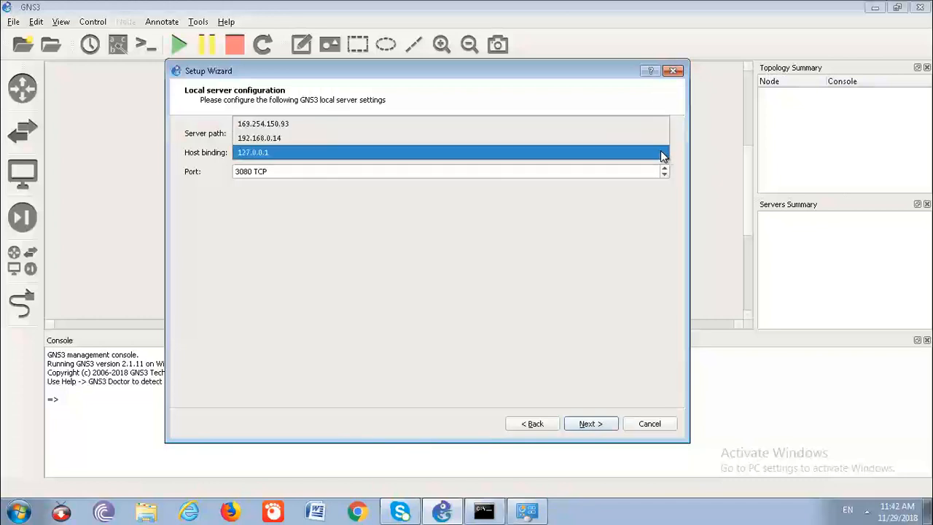
pyautogui.click(662, 150)
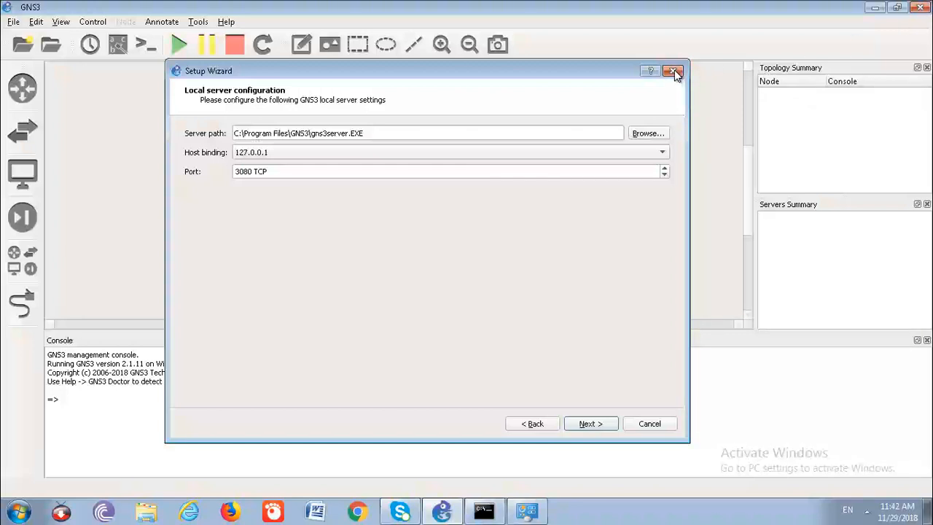
# - Close the Setup Wizard and GNS3, and return to the Local Area Connection 3 loopback adapter in Network Connections
pyautogui.click(592, 425)
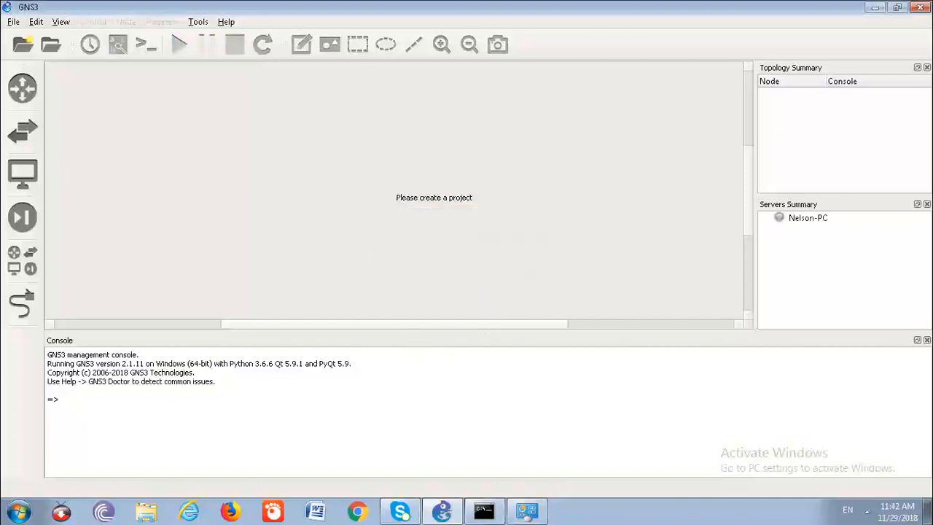
pyautogui.click(921, 9)
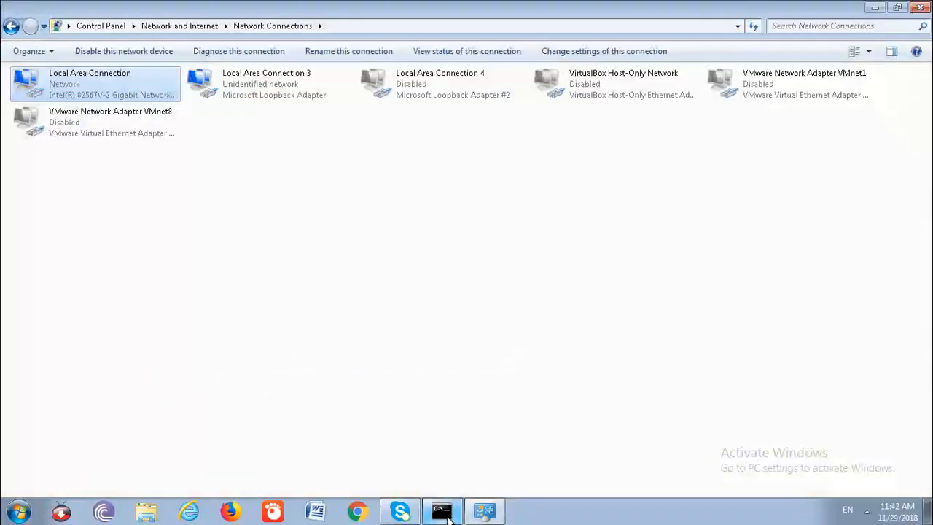
pyautogui.click(267, 187)
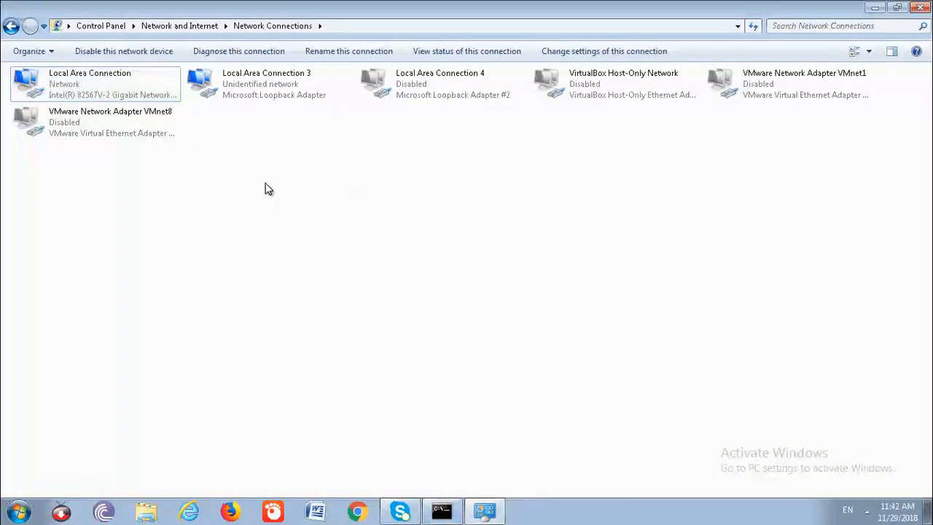
pyautogui.click(247, 88)
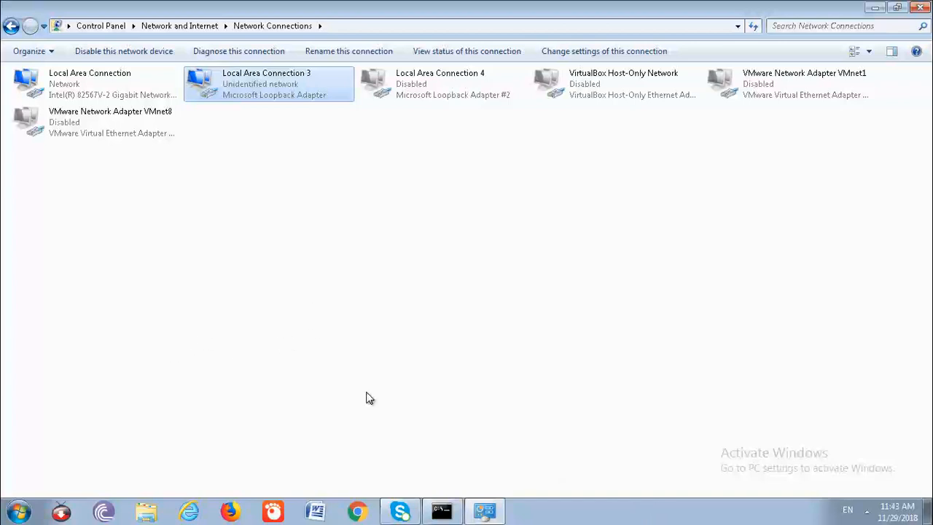
pyautogui.click(288, 206)
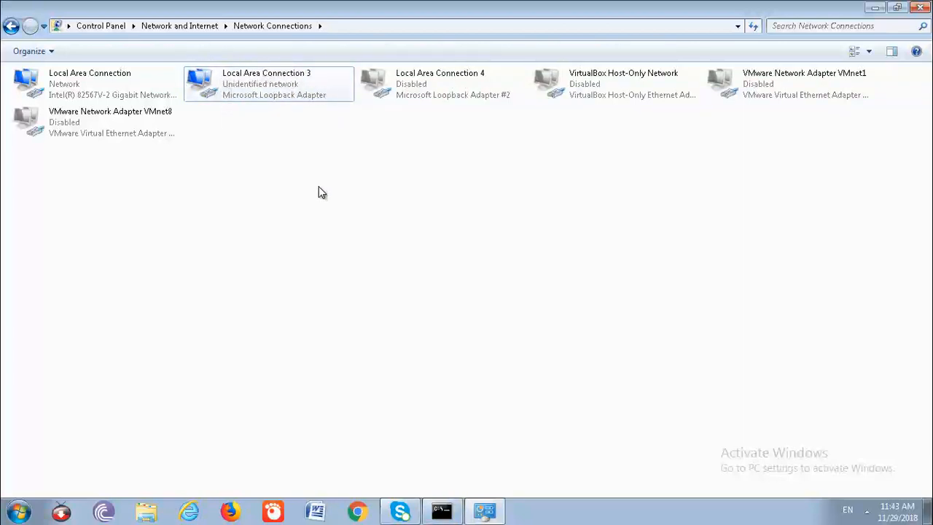
# - Switch to the Command Prompt and launch the Add Hardware Wizard with hdwwiz.exe
pyautogui.click(441, 510)
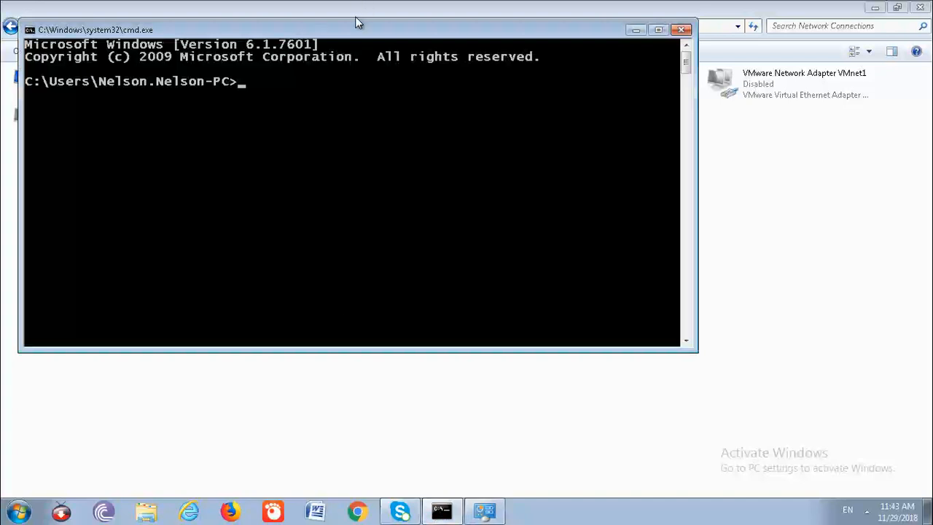
pyautogui.moveTo(340, 25); pyautogui.dragTo(342, 97)
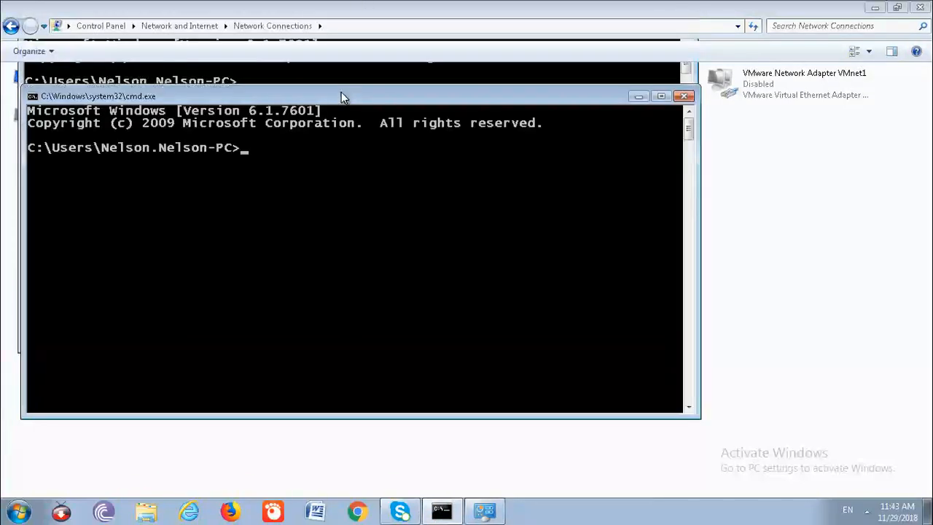
pyautogui.write('hdwwiz.exe')
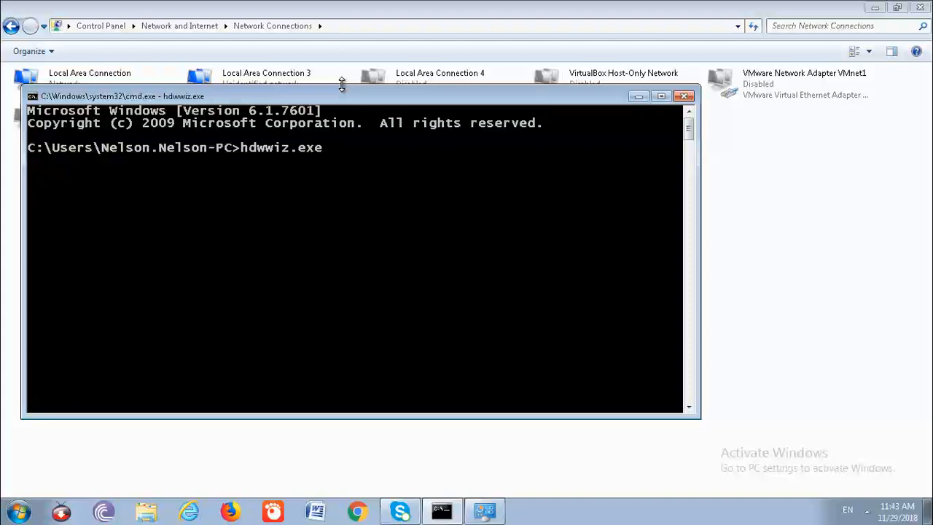
pyautogui.press('Return')
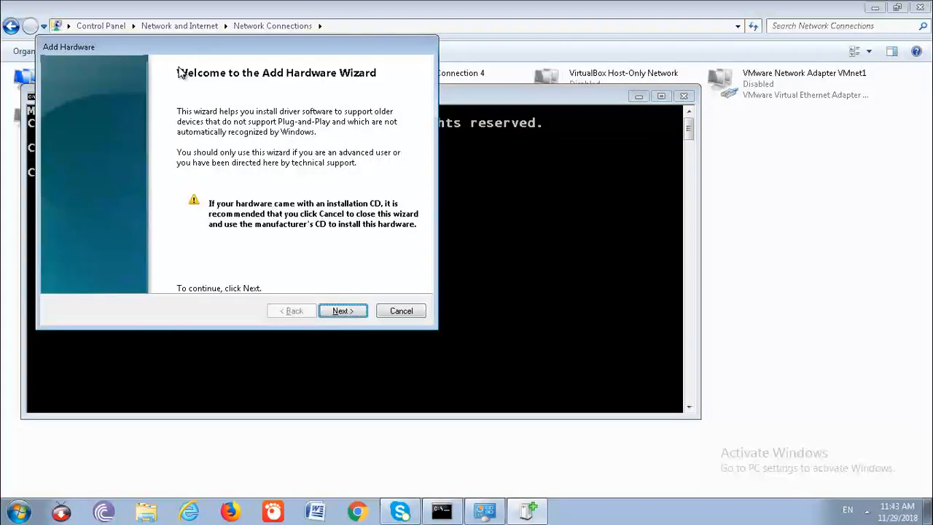
pyautogui.moveTo(185, 46); pyautogui.dragTo(202, 42)
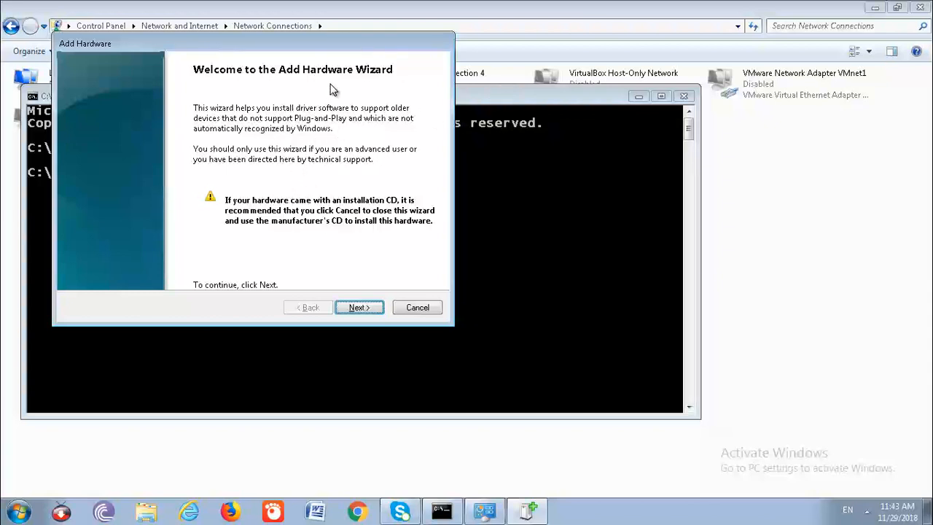
# - Choose to install hardware manually selected from a list, with Network adapters as the hardware type
pyautogui.click(359, 306)
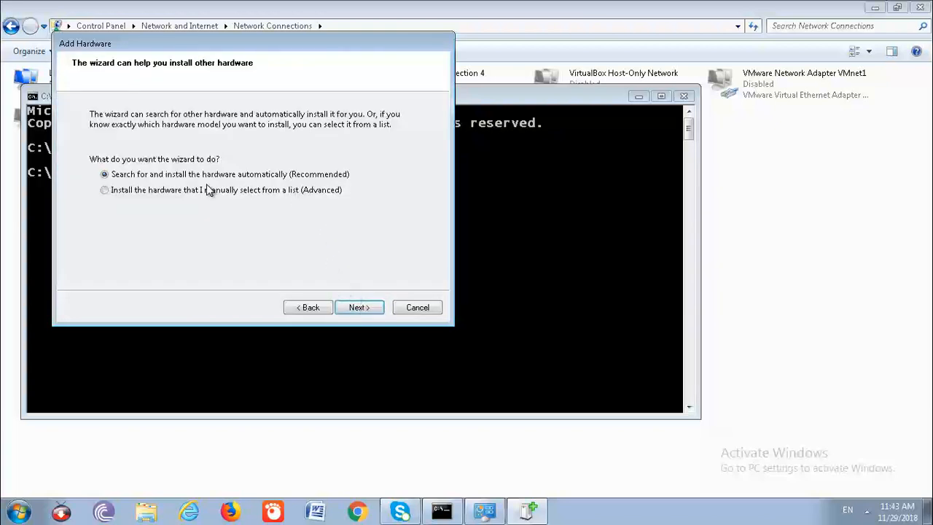
pyautogui.click(131, 193)
pyautogui.click(357, 307)
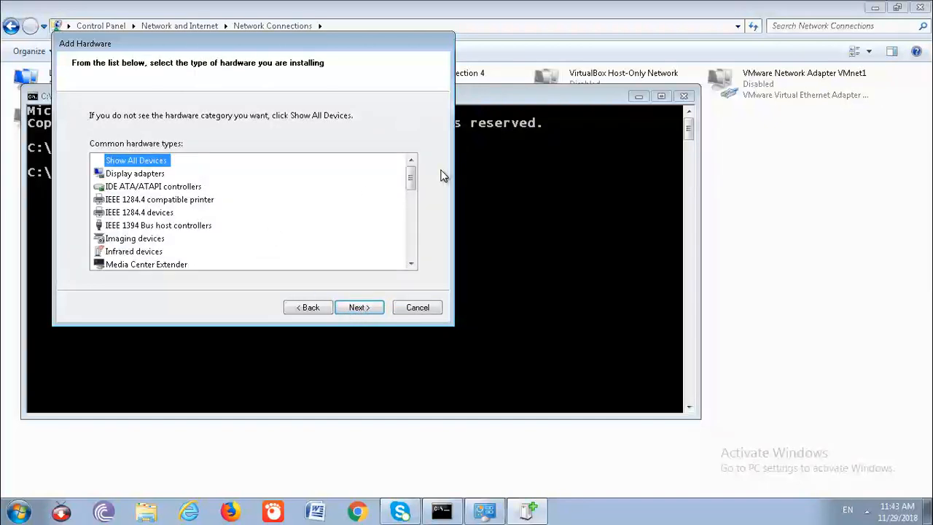
pyautogui.moveTo(411, 180); pyautogui.dragTo(425, 217)
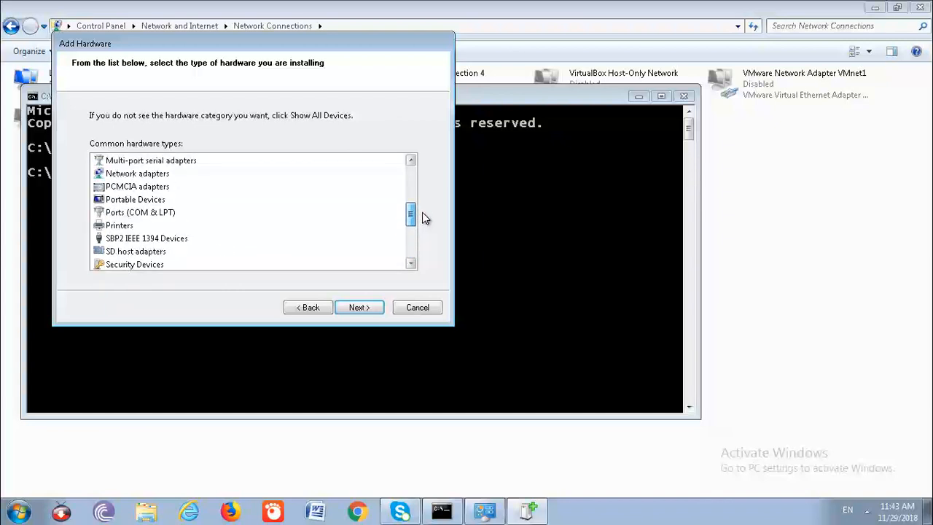
pyautogui.click(143, 175)
pyautogui.click(348, 305)
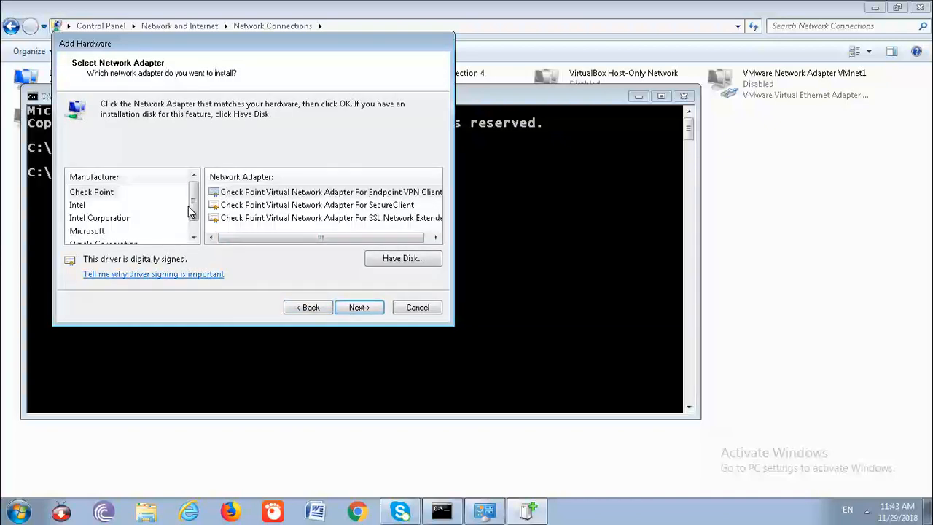
# - Select Microsoft Loopback Adapter from the manufacturer Microsoft, then cancel the Add Hardware Wizard and minimize the Command Prompt
pyautogui.moveTo(196, 204); pyautogui.dragTo(183, 208)
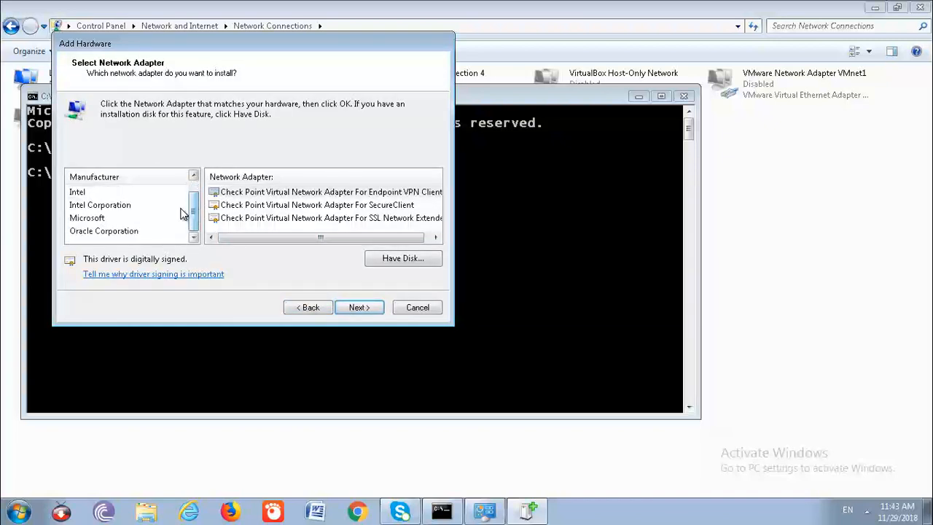
pyautogui.click(98, 218)
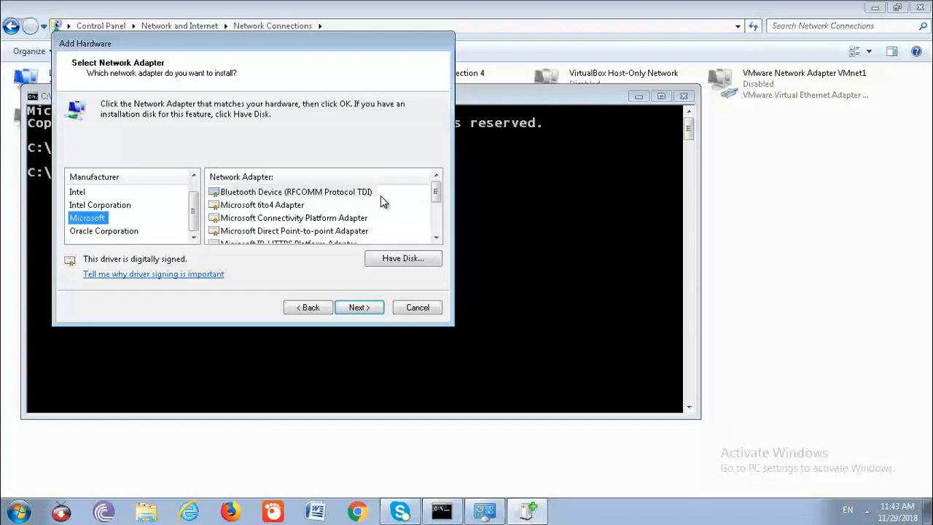
pyautogui.moveTo(435, 197); pyautogui.dragTo(419, 226)
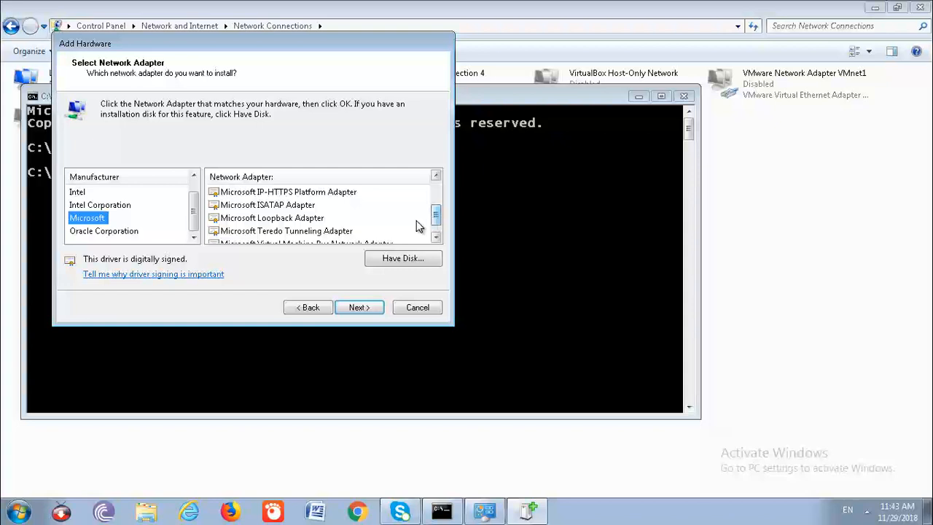
pyautogui.click(267, 220)
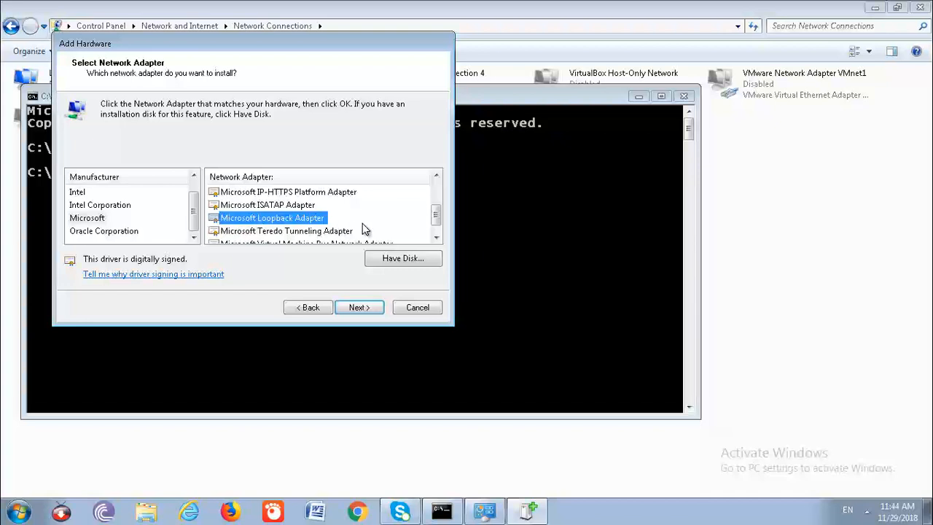
pyautogui.click(420, 308)
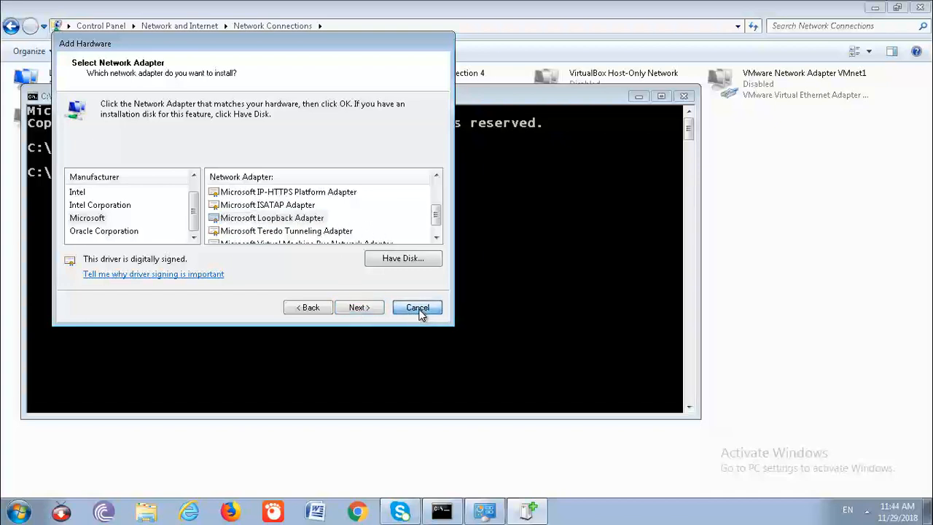
pyautogui.click(634, 96)
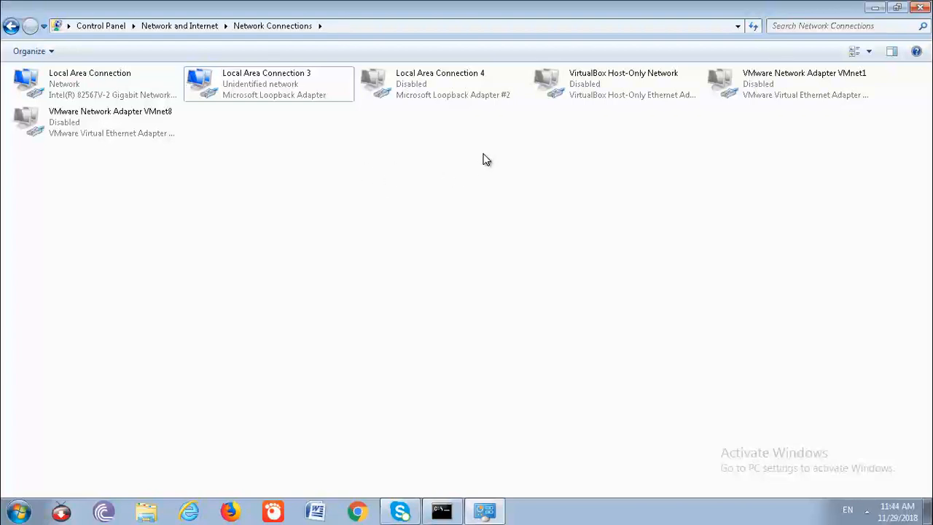
pyautogui.moveTo(682, 1)
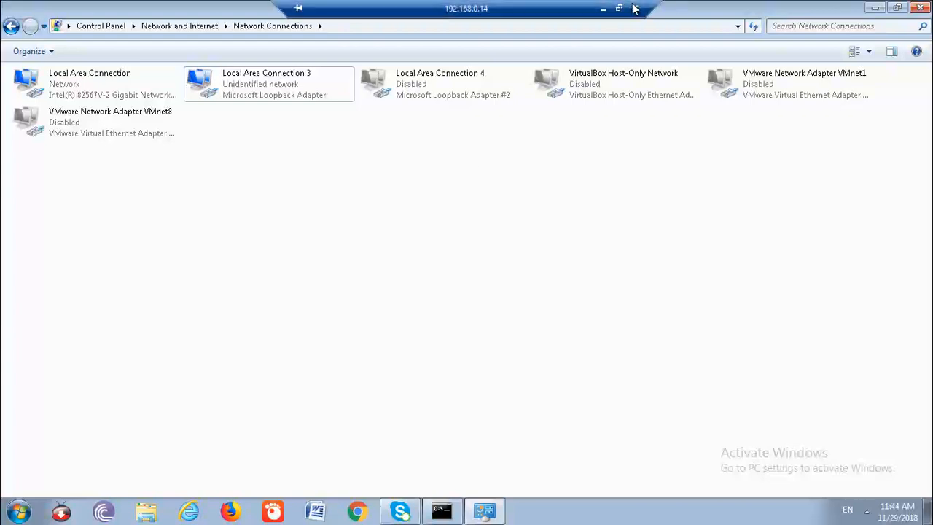
pyautogui.click(604, 9)
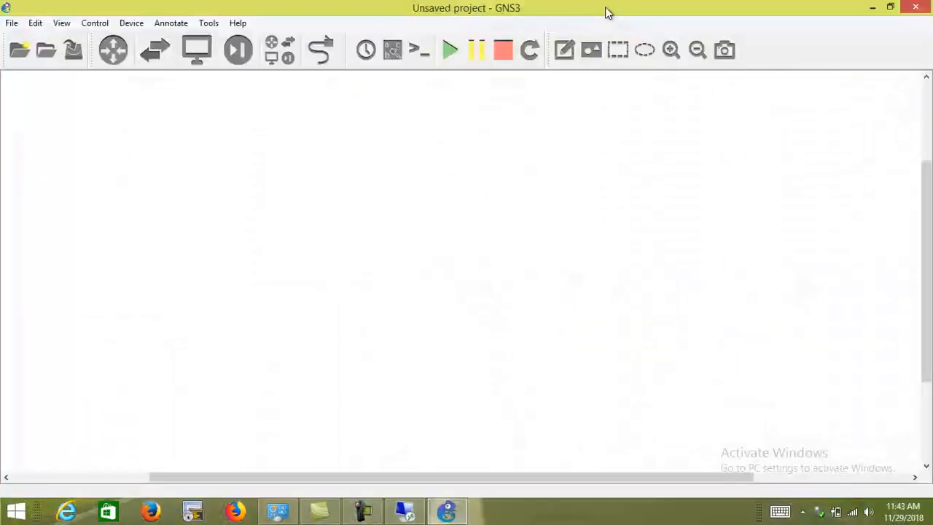
pyautogui.click(368, 509)
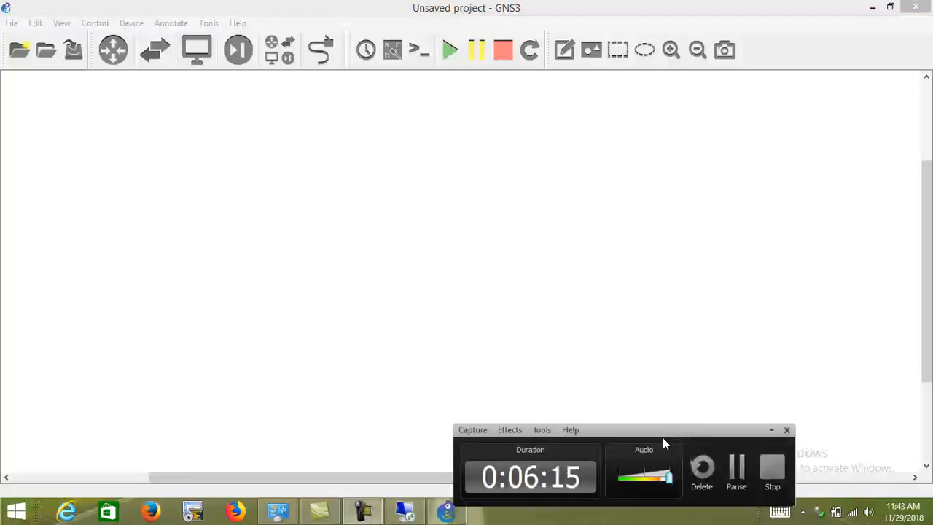
pyautogui.click(406, 509)
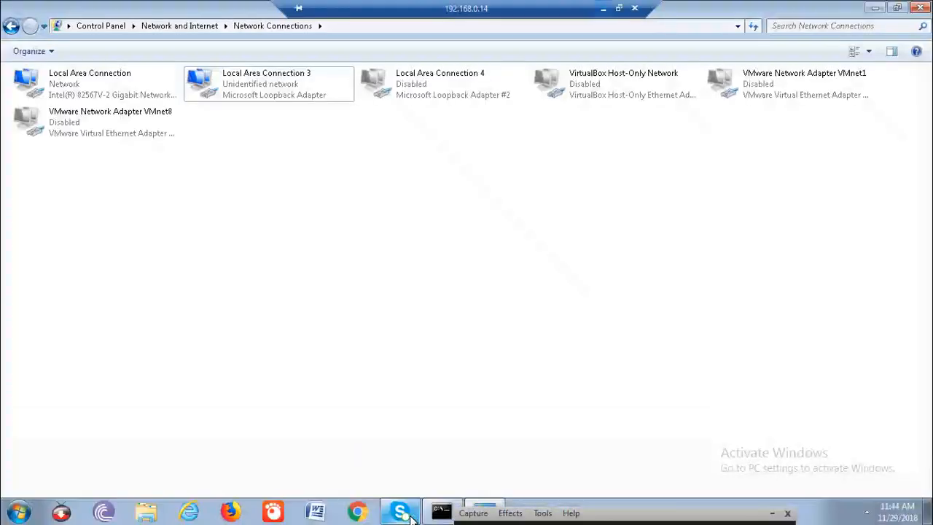
# - Review the Internet Protocol Version 4 (TCP/IPv4) settings of Local Area Connection 3 and close its properties without saving
pyautogui.rightClick(226, 84)
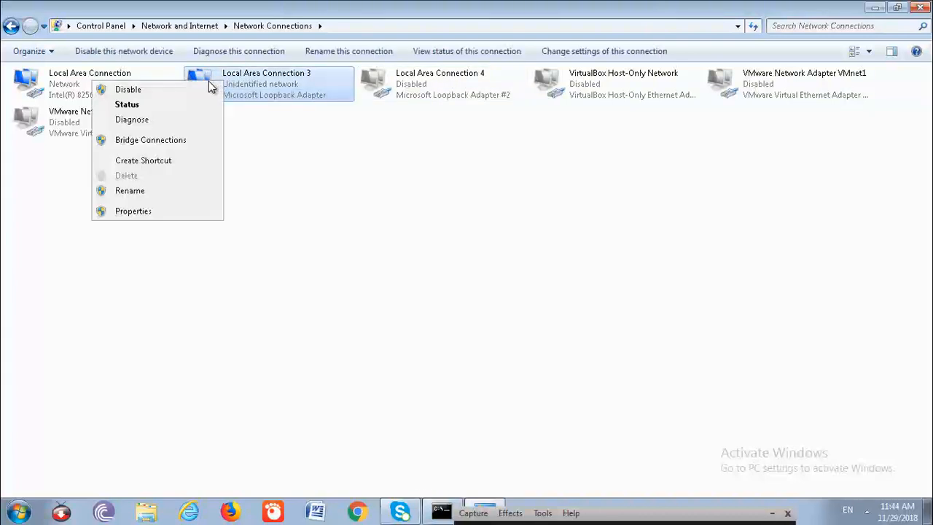
pyautogui.click(176, 216)
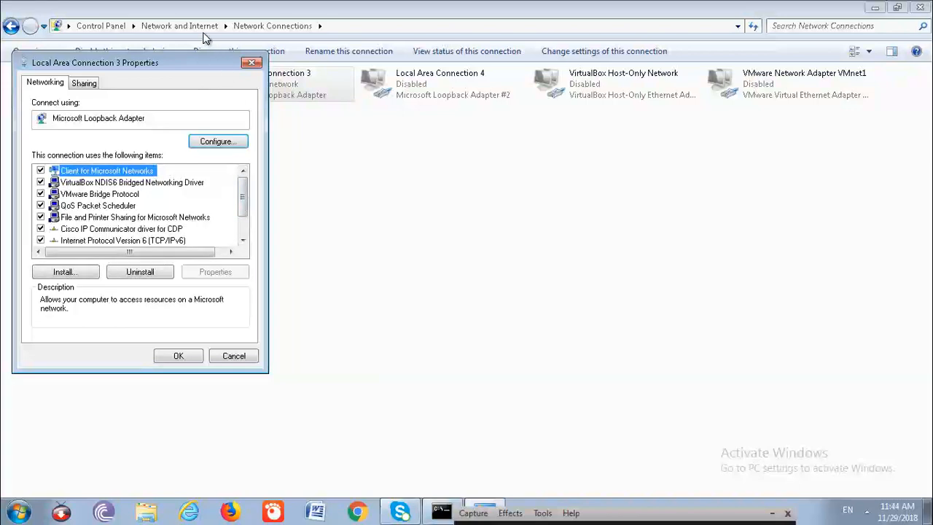
pyautogui.moveTo(175, 57); pyautogui.dragTo(607, 175)
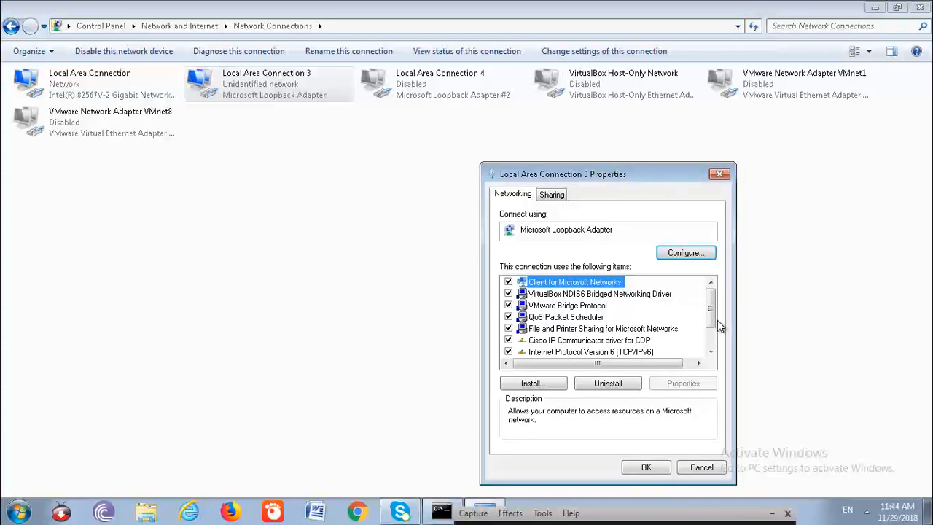
pyautogui.moveTo(713, 321); pyautogui.dragTo(711, 337)
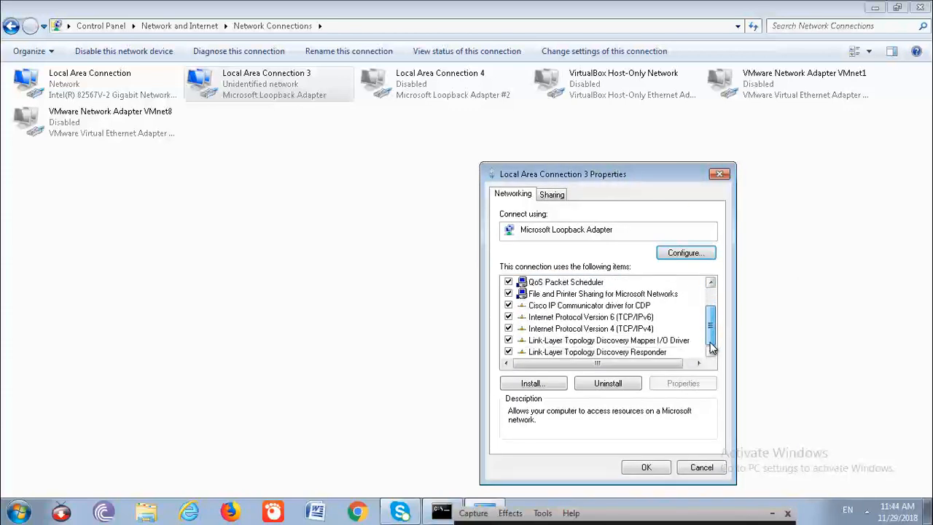
pyautogui.click(653, 330)
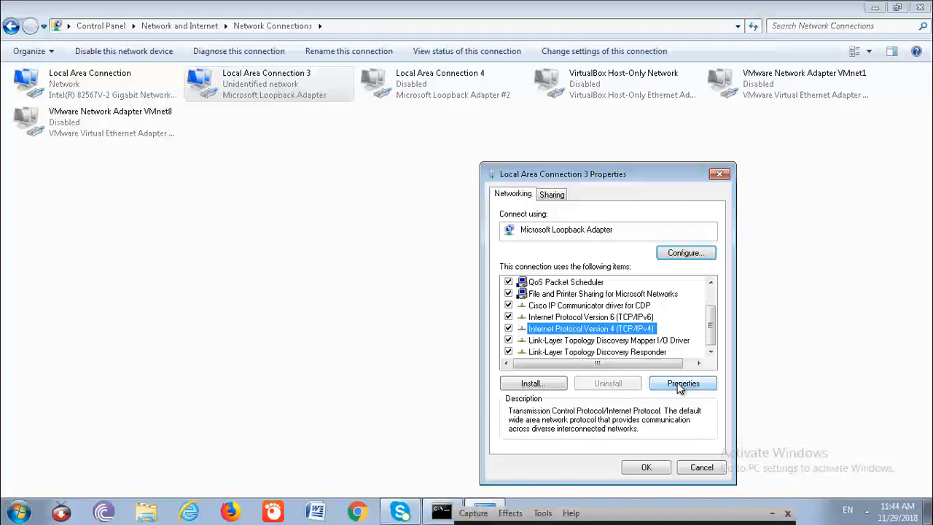
pyautogui.click(678, 386)
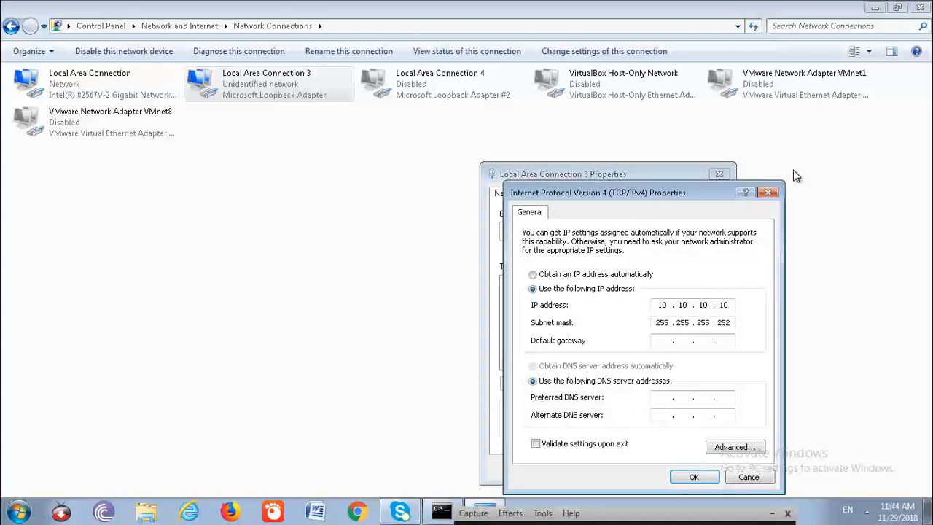
pyautogui.moveTo(699, 188); pyautogui.dragTo(547, 145)
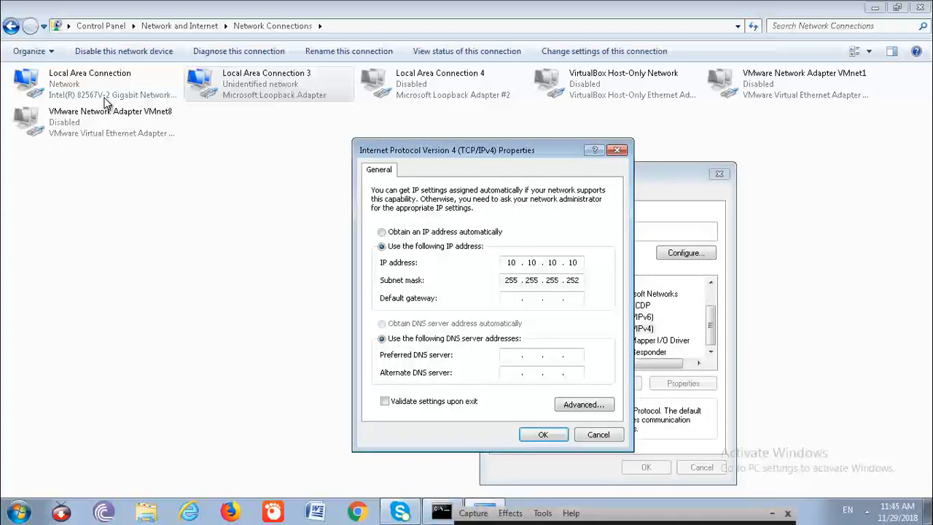
pyautogui.click(513, 300)
pyautogui.click(611, 436)
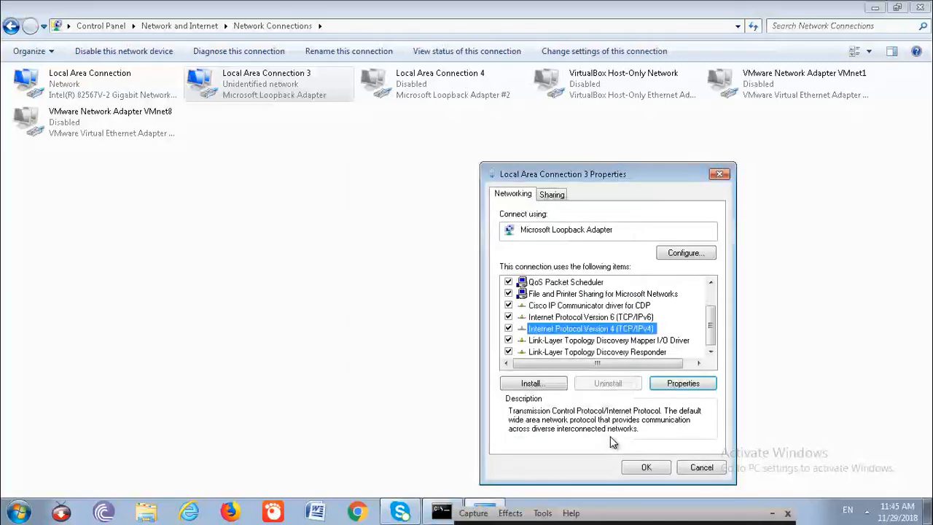
pyautogui.click(694, 468)
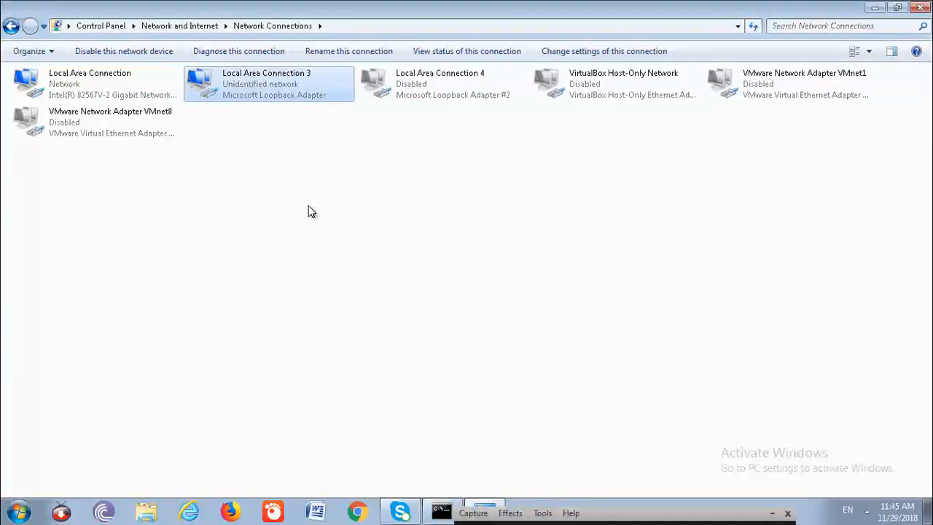
# - Check the static IP address in Local Area Connection 3's TCP/IPv4 properties, accept the dialogs and close Network Connections
pyautogui.click(317, 205)
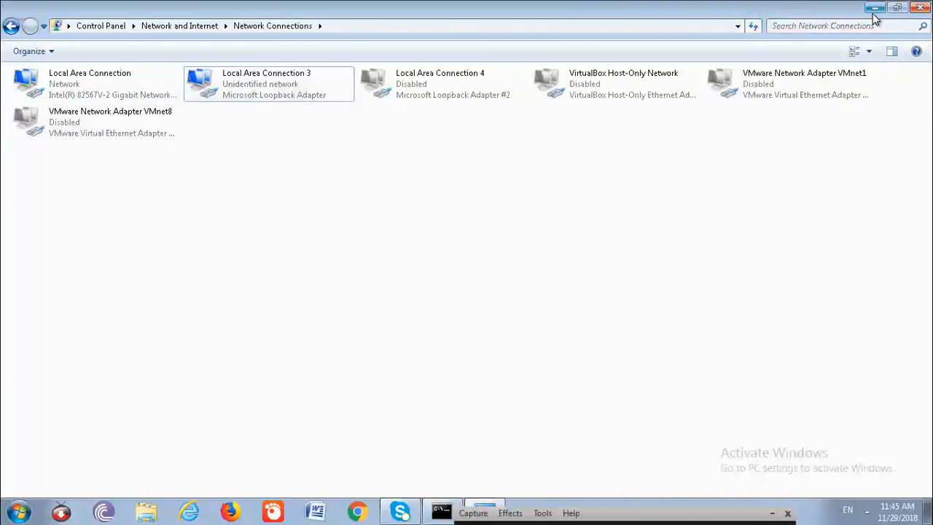
pyautogui.rightClick(267, 84)
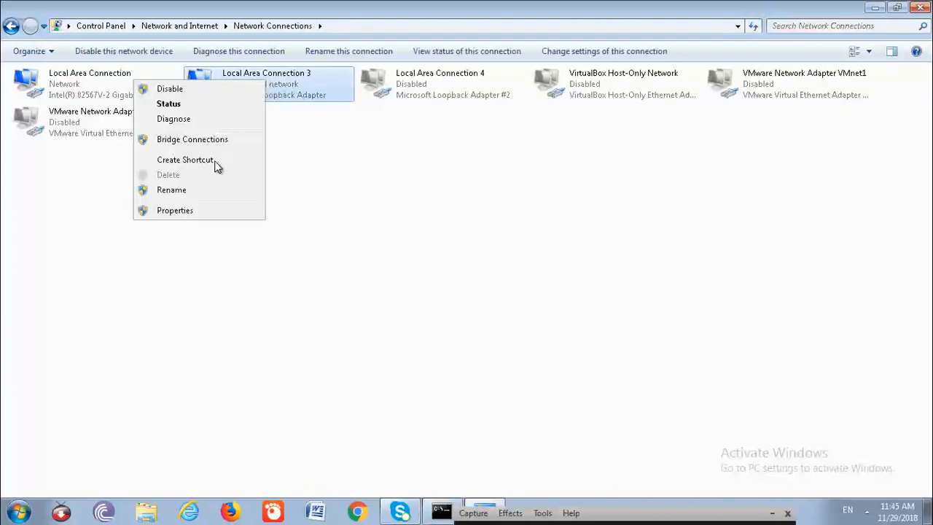
pyautogui.click(175, 210)
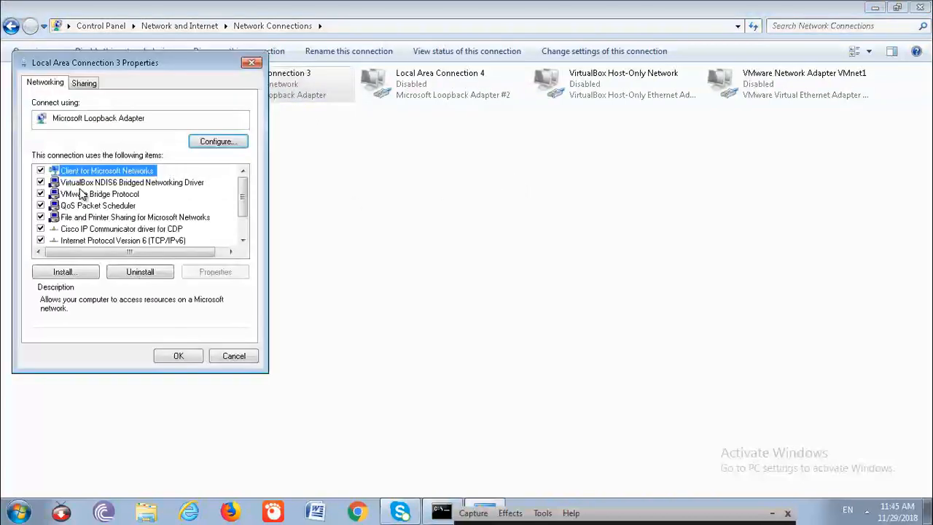
pyautogui.scroll(-1, 241, 229)
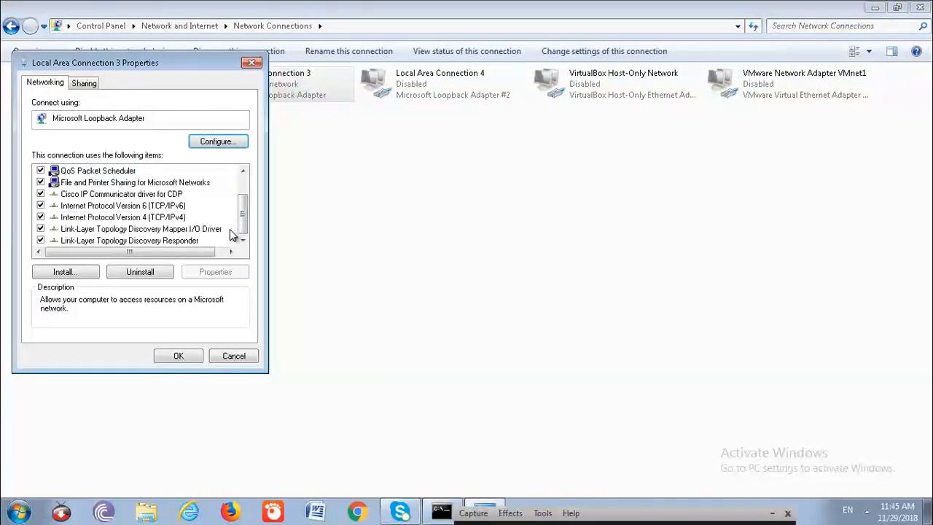
pyautogui.doubleClick(182, 218)
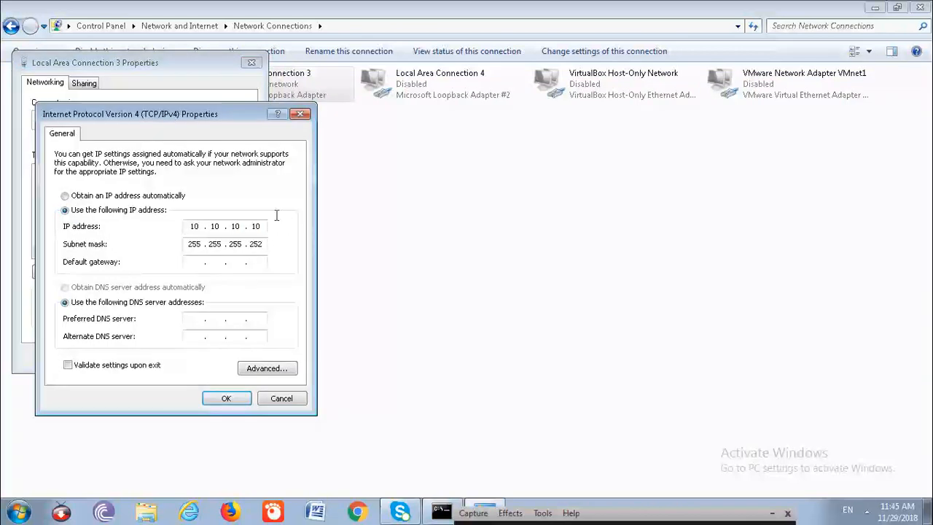
pyautogui.doubleClick(192, 226)
pyautogui.doubleClick(262, 226)
pyautogui.click(203, 228)
pyautogui.click(234, 401)
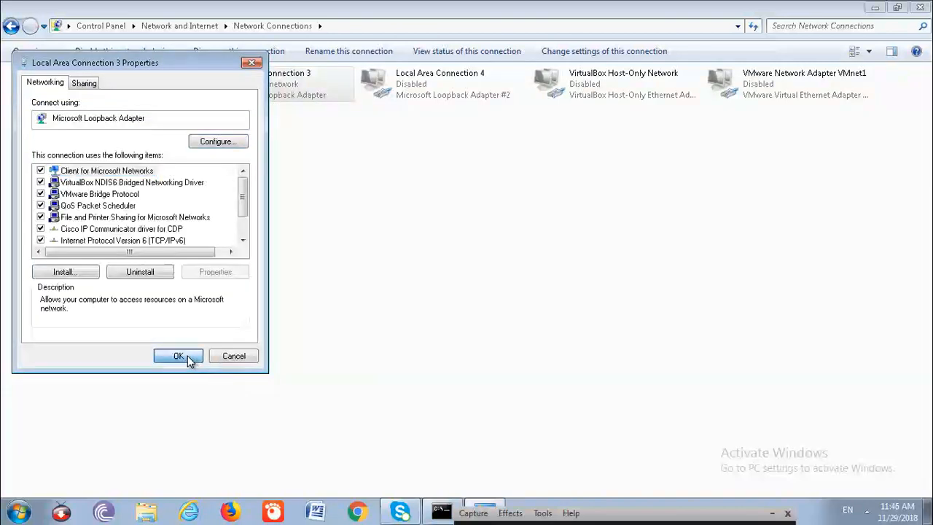
pyautogui.click(187, 356)
pyautogui.click(379, 362)
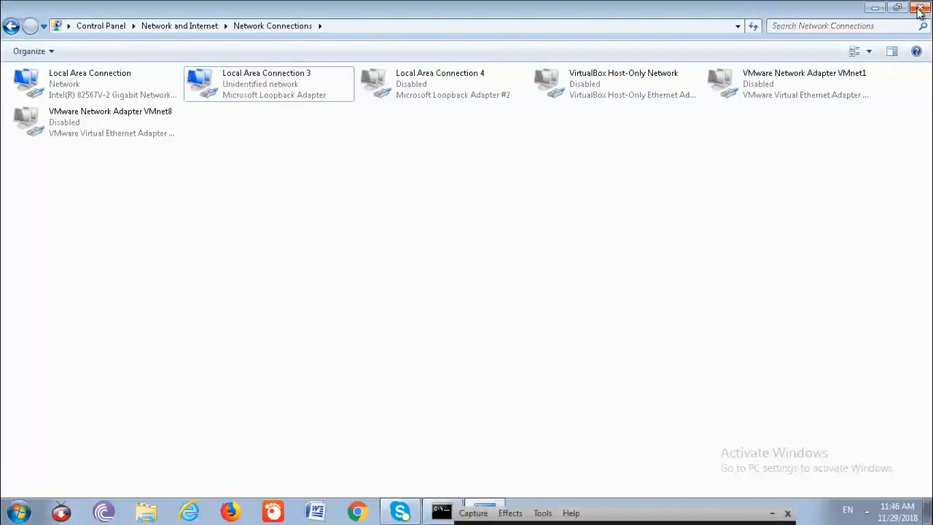
pyautogui.click(920, 9)
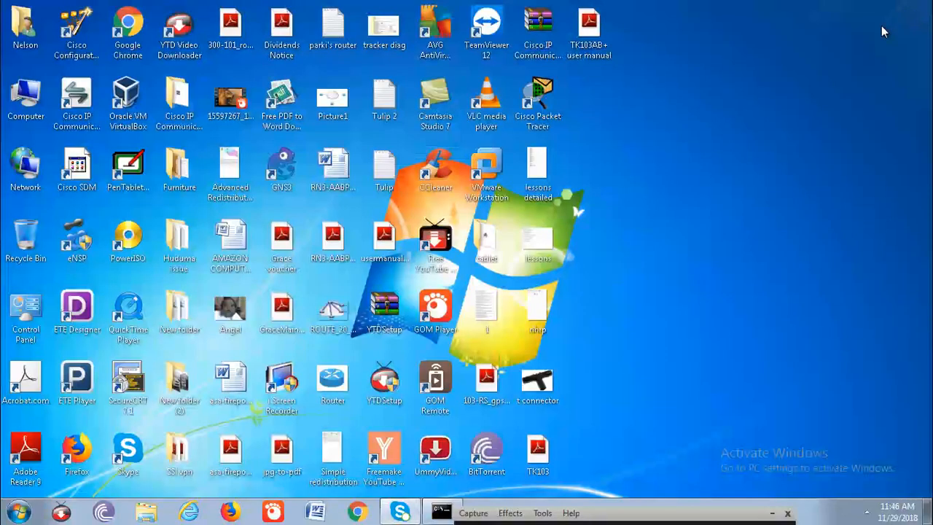
# - Launch GNS3 and choose to run only legacy IOS on my computer in the Setup Wizard
pyautogui.doubleClick(282, 170)
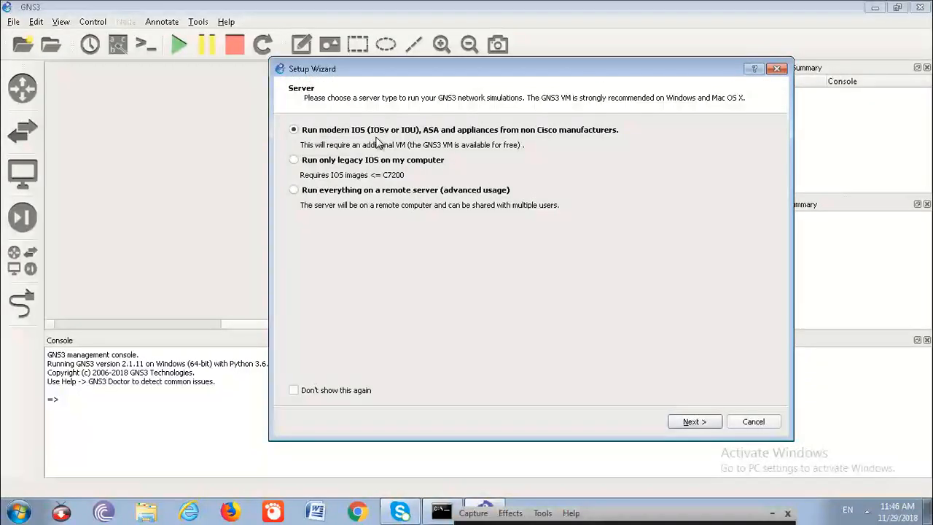
pyautogui.click(295, 162)
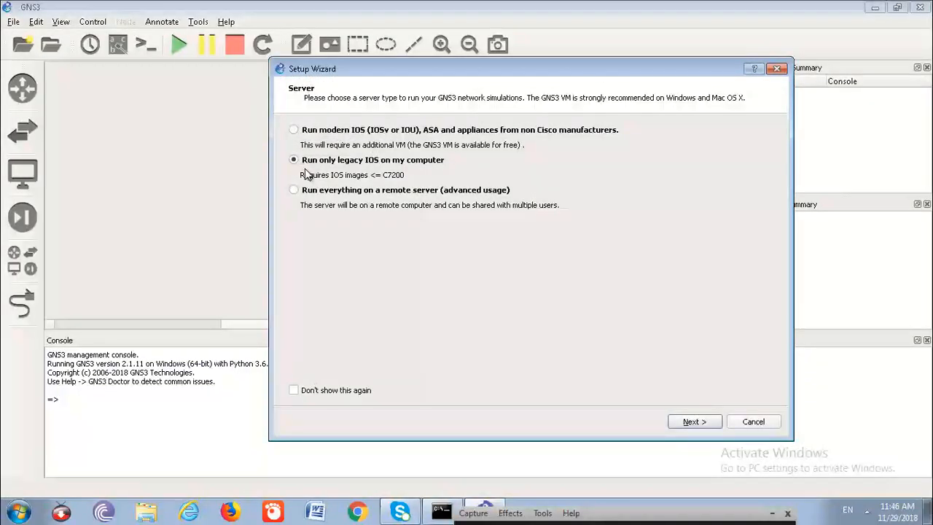
pyautogui.click(693, 422)
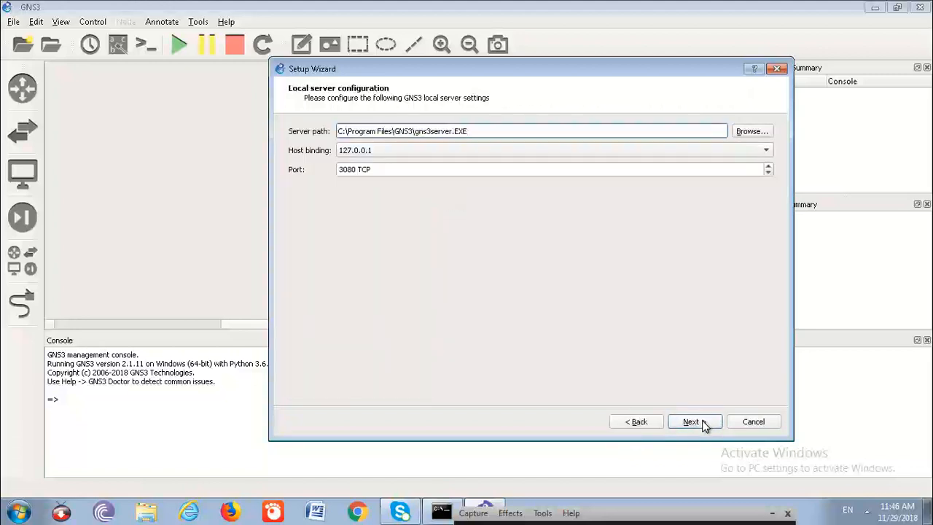
# - Set the local server's host binding to 10.10.10.10 and complete the Setup Wizard
pyautogui.moveTo(452, 517)
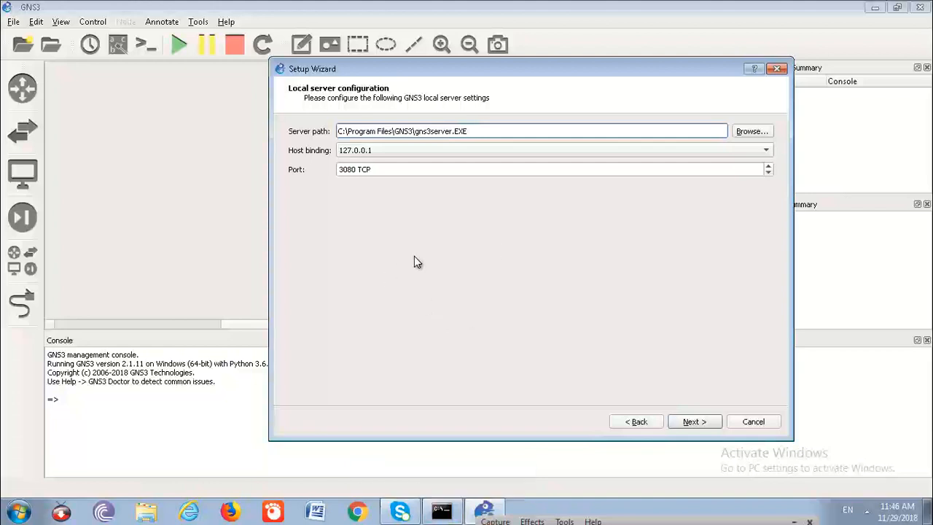
pyautogui.click(474, 151)
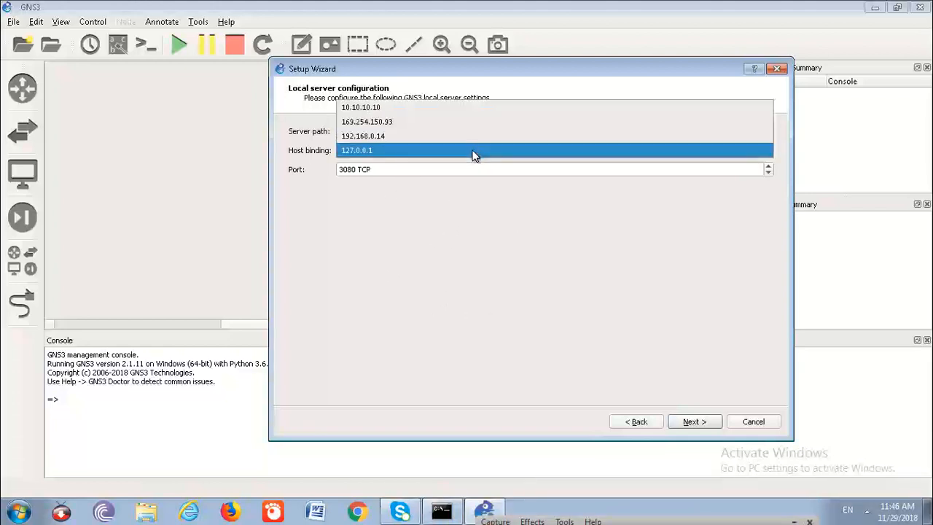
pyautogui.click(380, 114)
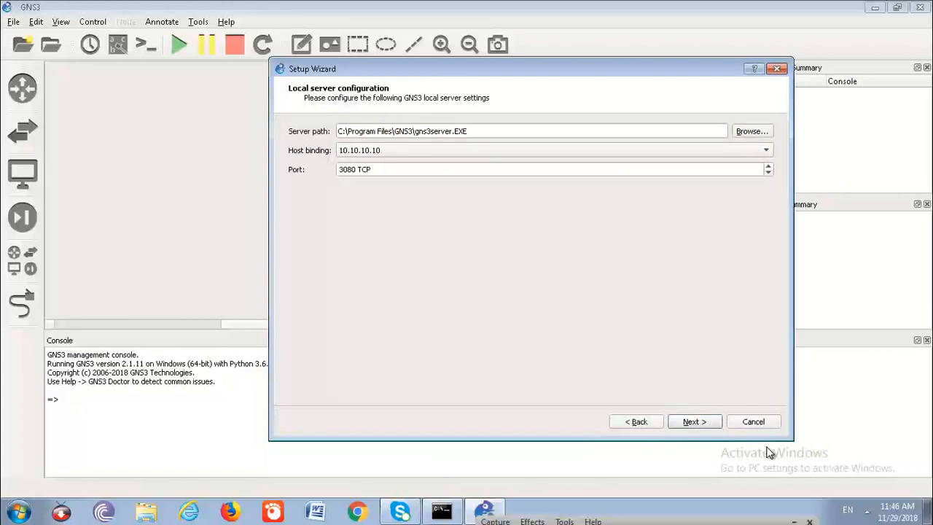
pyautogui.click(699, 422)
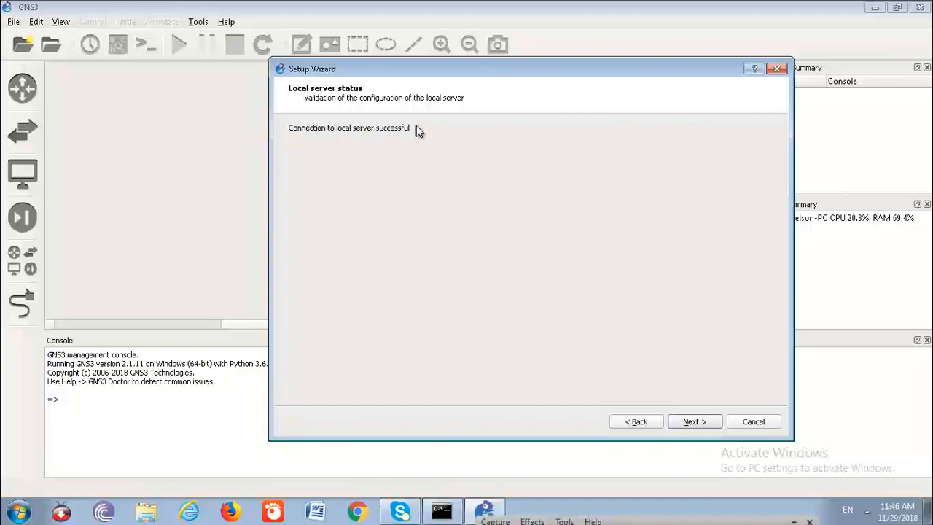
pyautogui.click(702, 423)
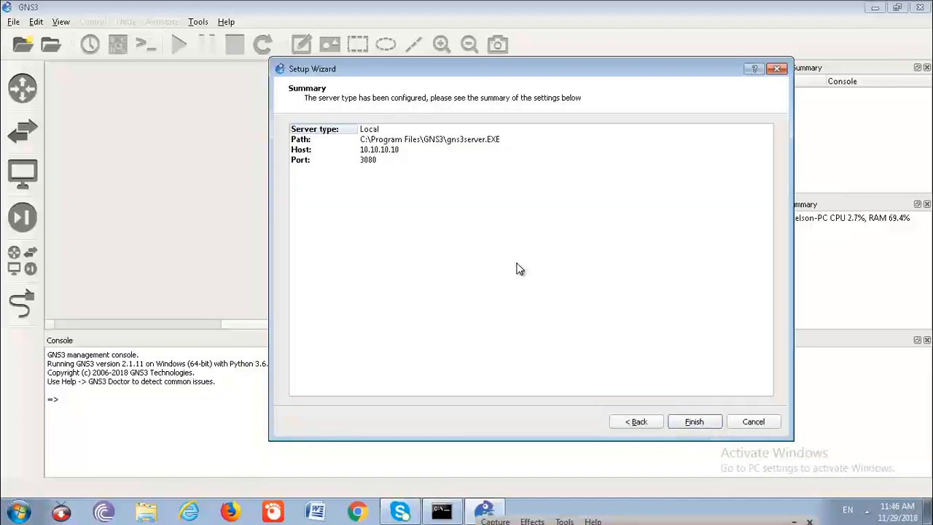
pyautogui.click(695, 422)
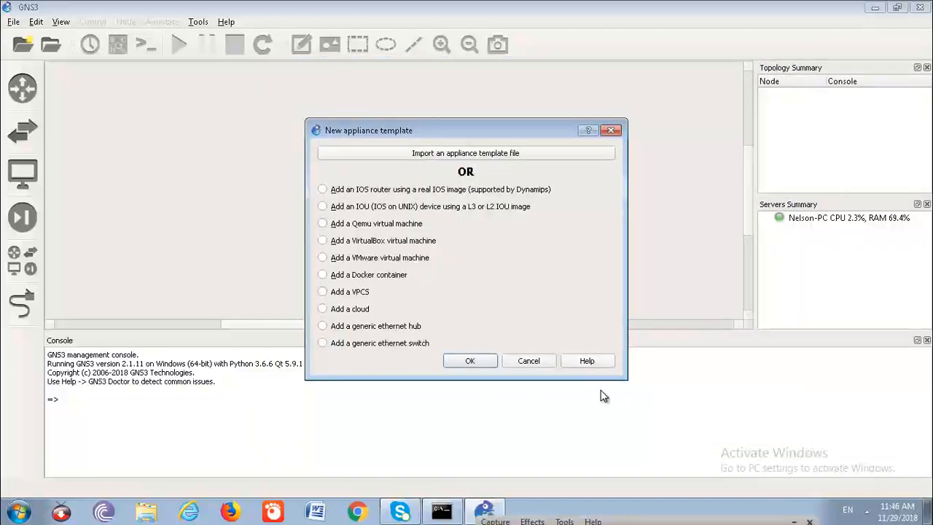
# - Start a new appliance template for an IOS router using a real IOS image
pyautogui.click(323, 190)
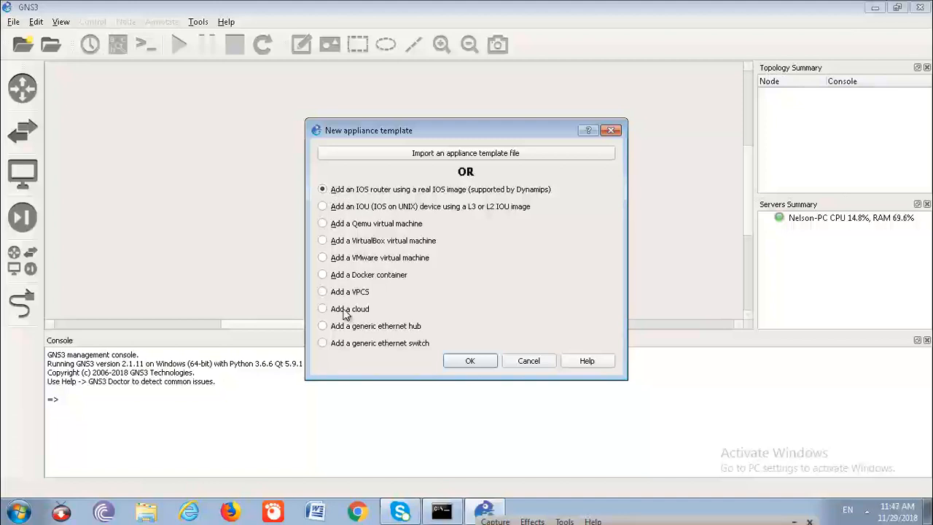
pyautogui.click(470, 363)
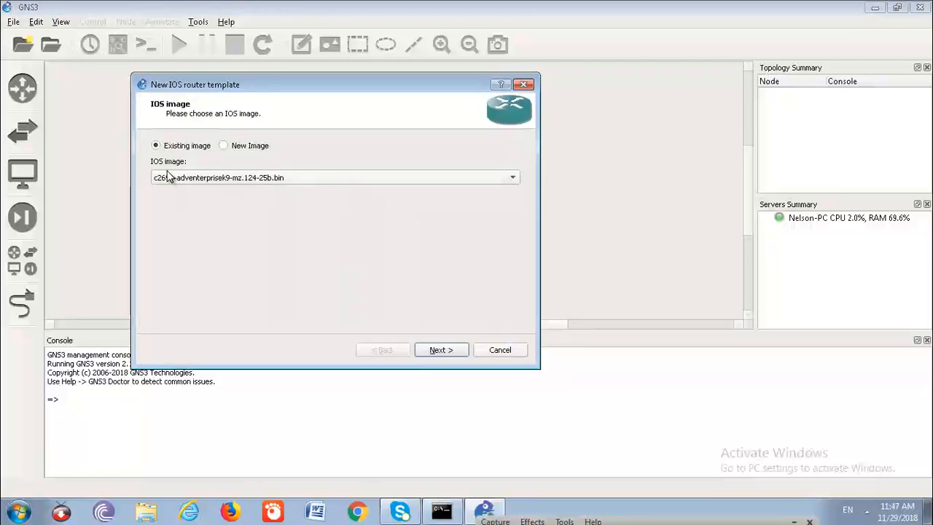
pyautogui.click(225, 146)
pyautogui.click(500, 179)
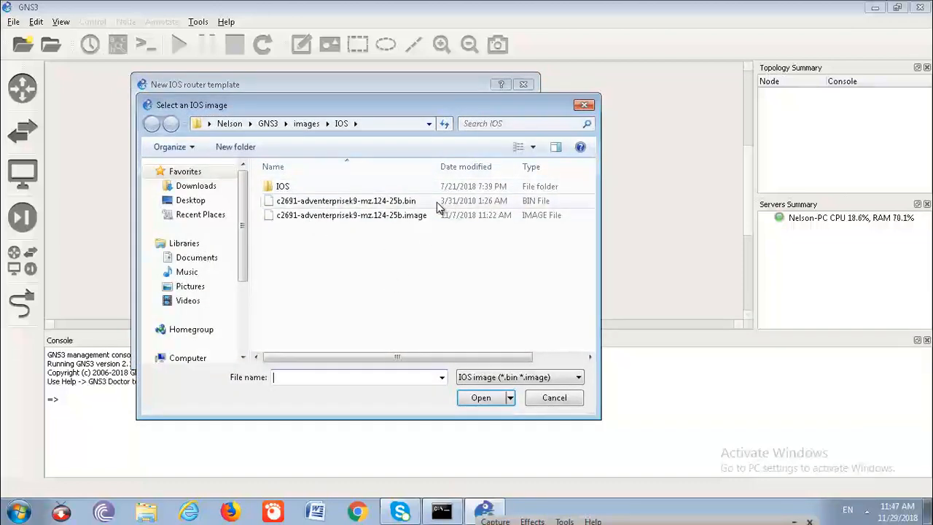
pyautogui.click(584, 105)
pyautogui.click(162, 146)
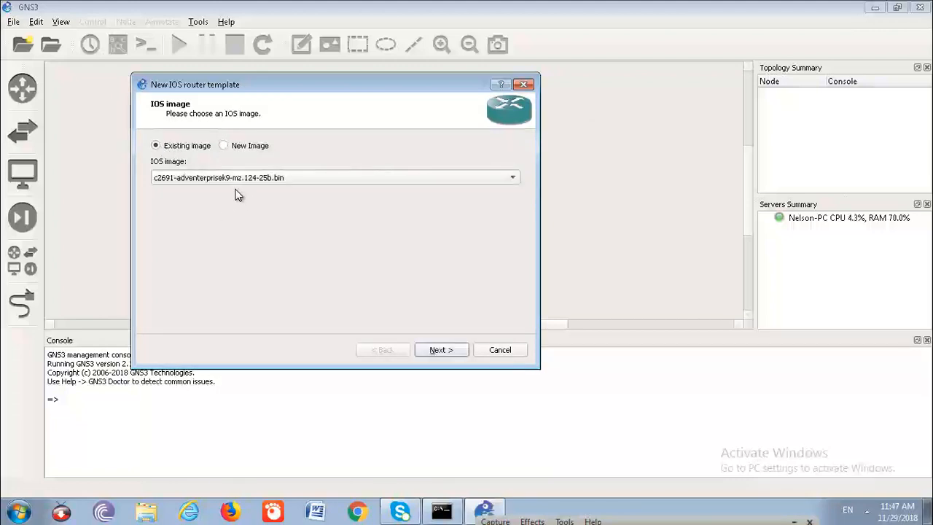
# - Choose the existing IOS image c2691-adventerprisek9-mz.124-25b.image for the router template and continue
pyautogui.click(433, 181)
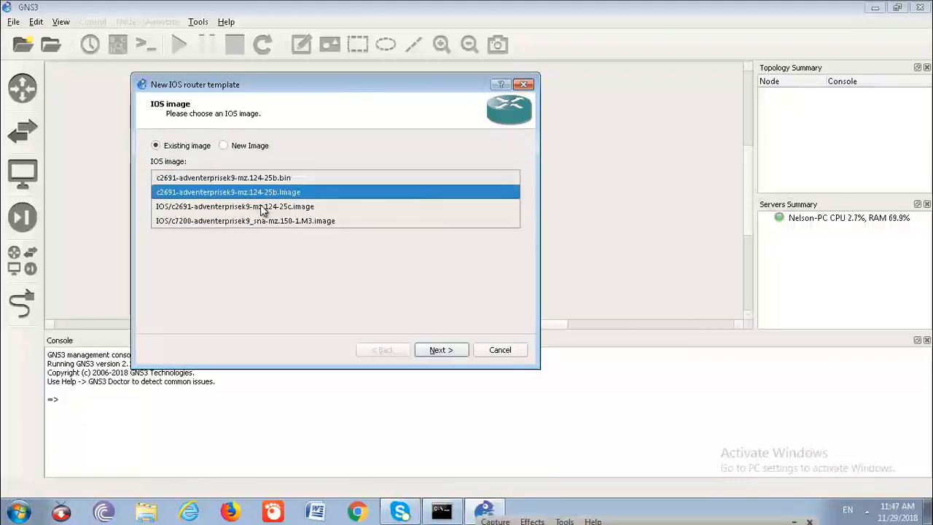
pyautogui.click(278, 193)
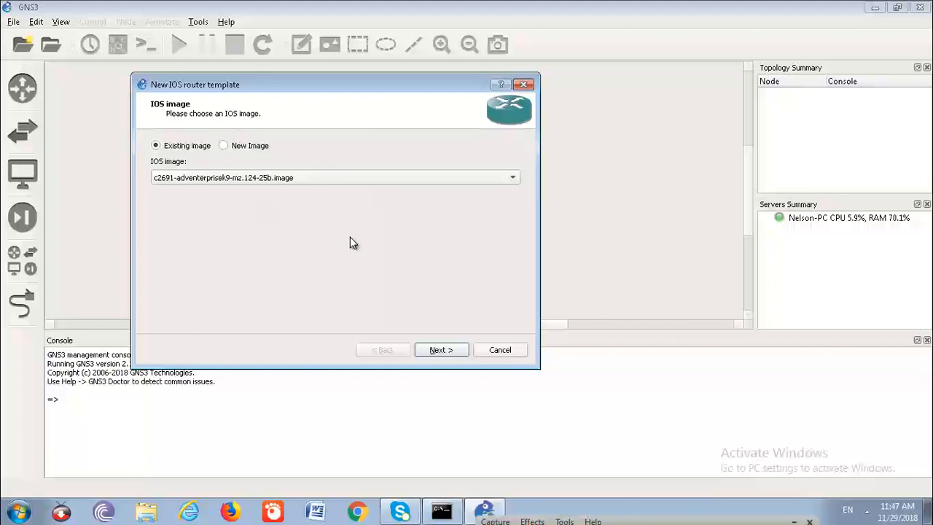
pyautogui.click(442, 350)
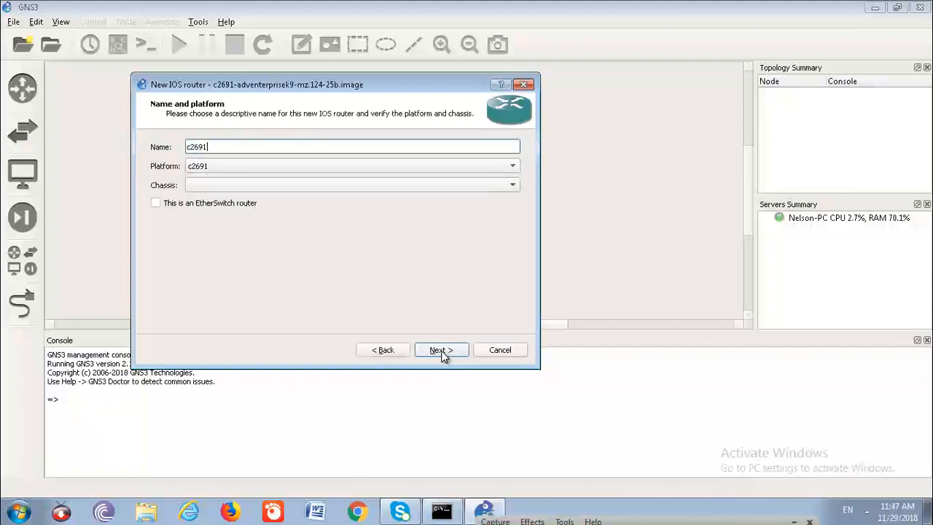
# - Go back to review the list of existing IOS images, keep the chosen one and return to the name and platform settings
pyautogui.click(394, 352)
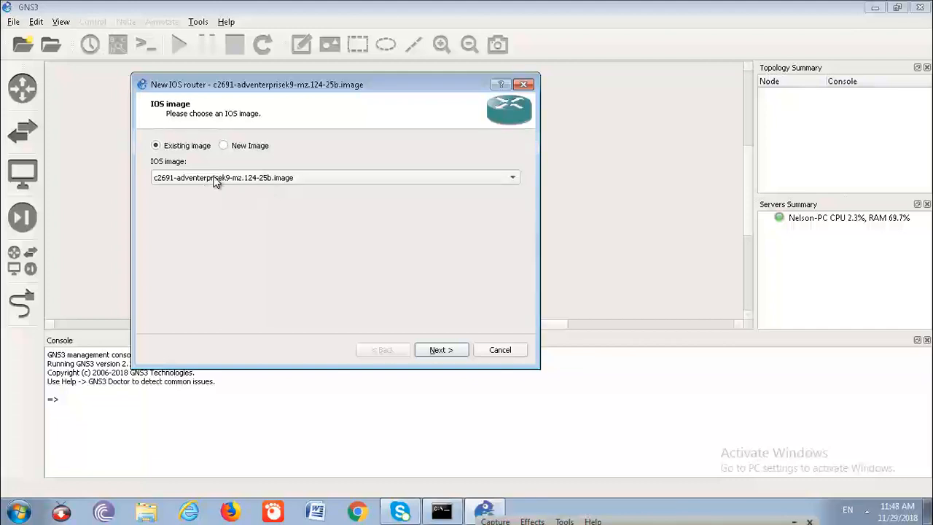
pyautogui.click(166, 176)
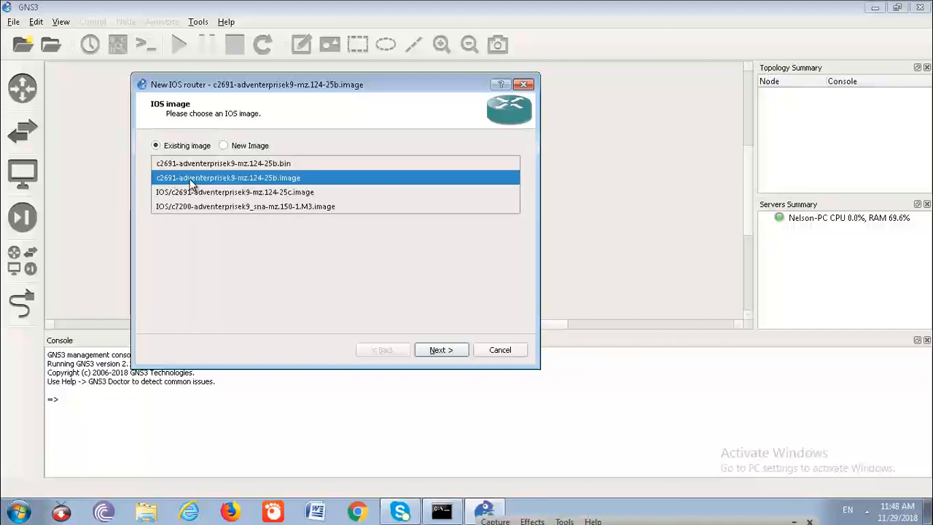
pyautogui.click(217, 255)
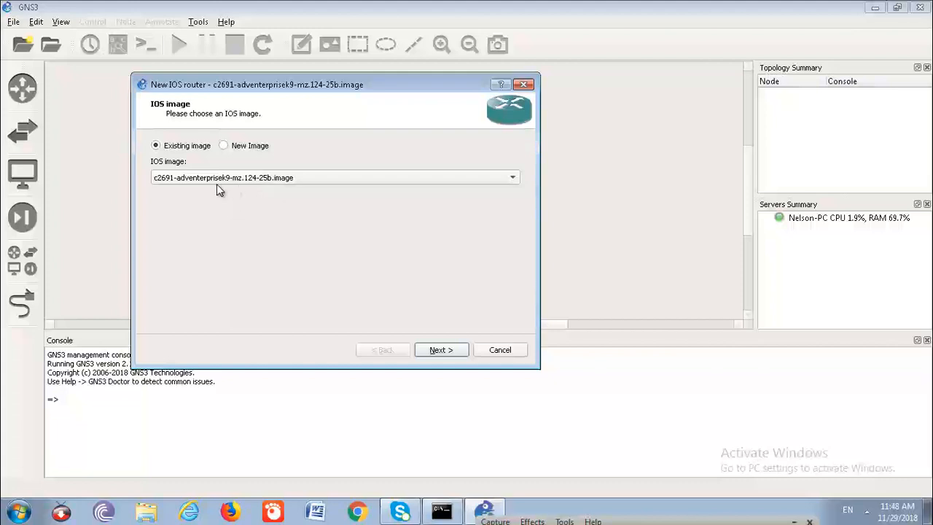
pyautogui.click(434, 351)
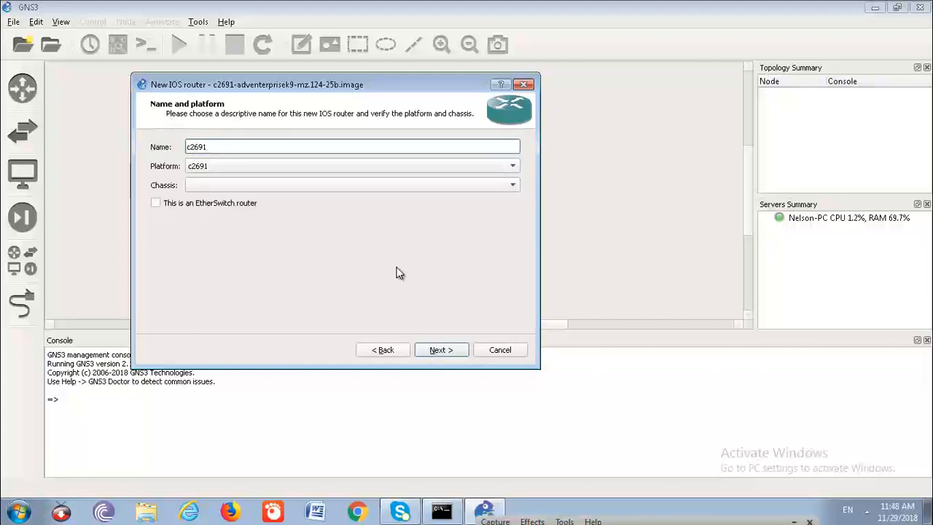
# - Raise the router's default RAM by one increment, keeping the default name, platform and network adapters
pyautogui.click(435, 350)
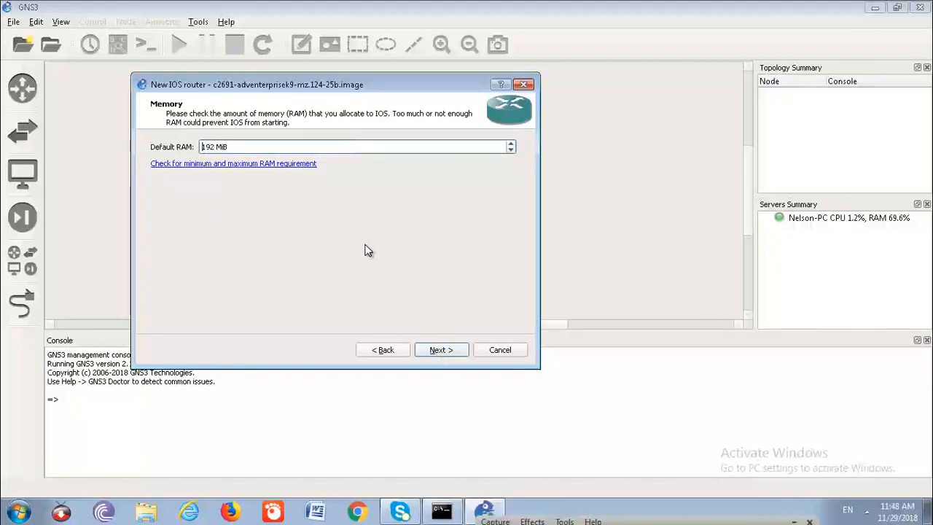
pyautogui.click(508, 145)
pyautogui.click(449, 350)
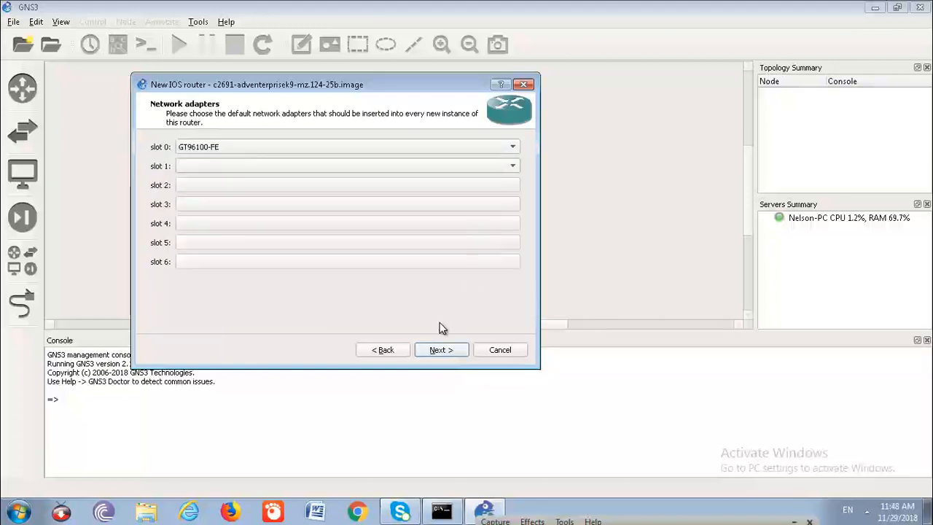
pyautogui.click(437, 353)
# - Assign the WIC-2T module to wic 0, wic 1 and wic 2 of the router template
pyautogui.click(508, 150)
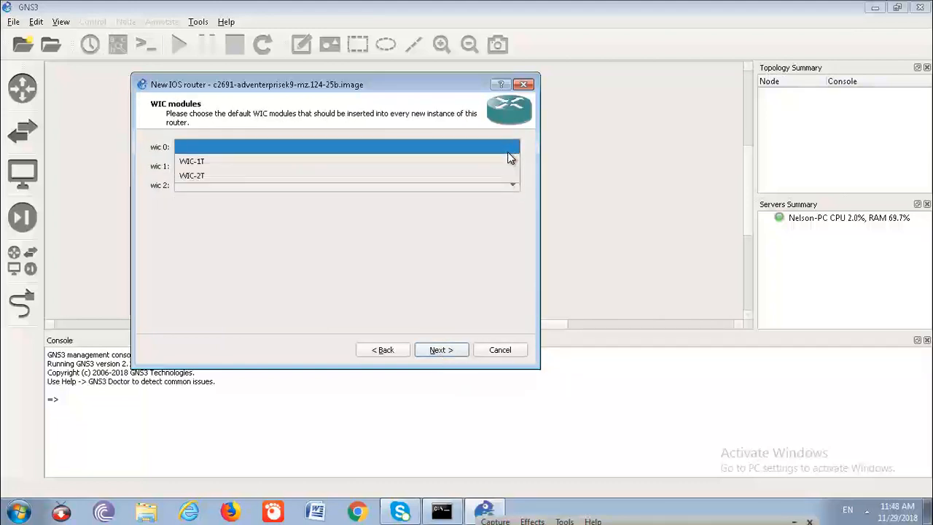
pyautogui.click(357, 181)
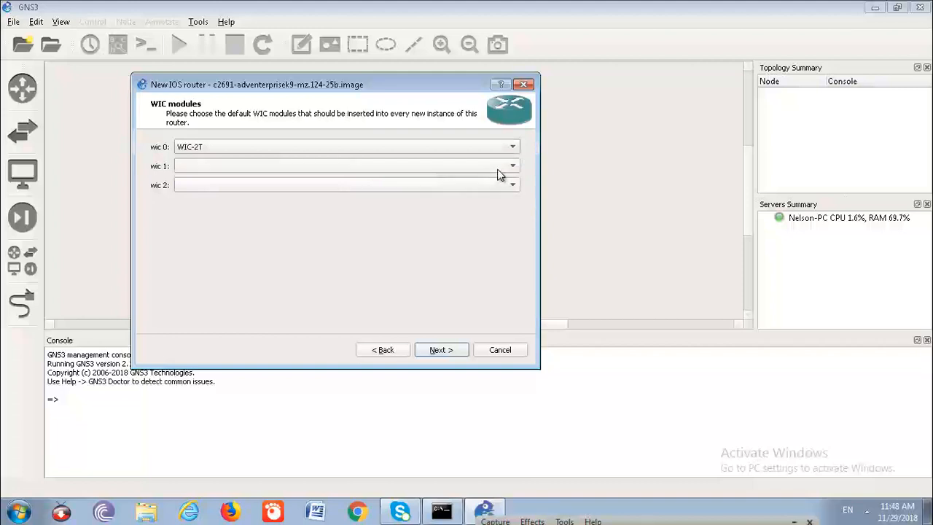
pyautogui.click(503, 167)
pyautogui.click(472, 196)
pyautogui.click(474, 185)
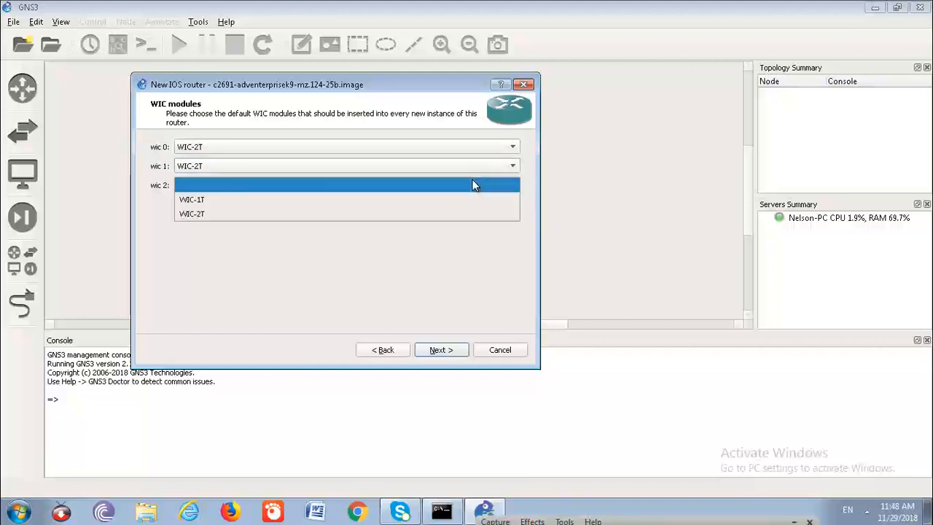
pyautogui.click(358, 216)
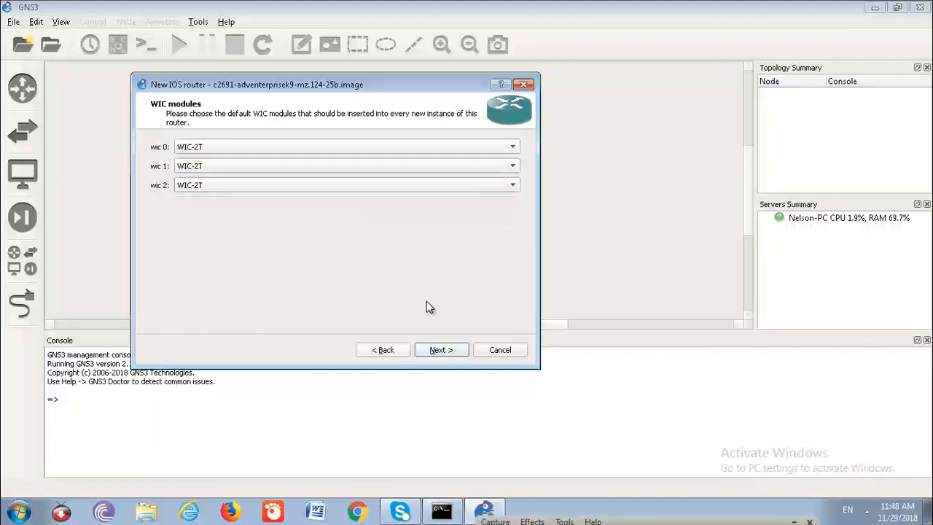
pyautogui.click(445, 349)
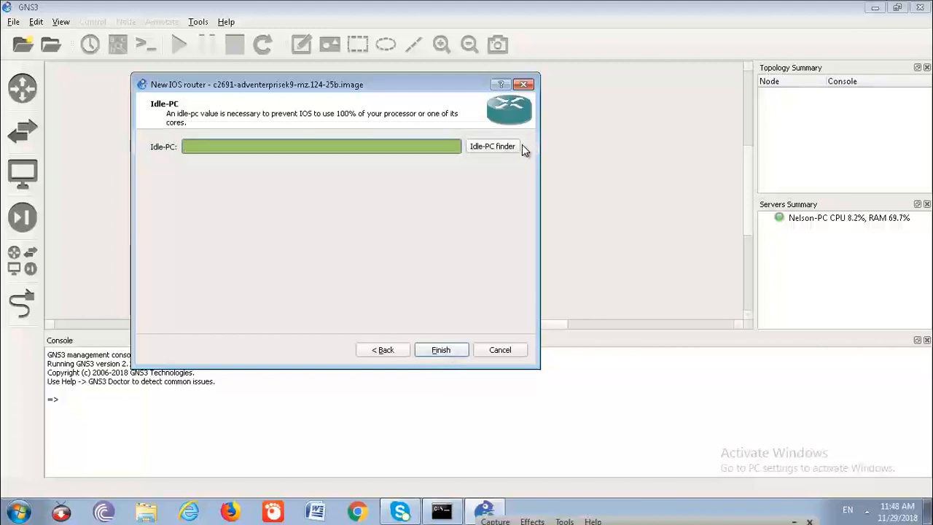
# - Start the Idle-PC finder for the router image and check the running processes' CPU usage in Windows Task Manager
pyautogui.click(501, 147)
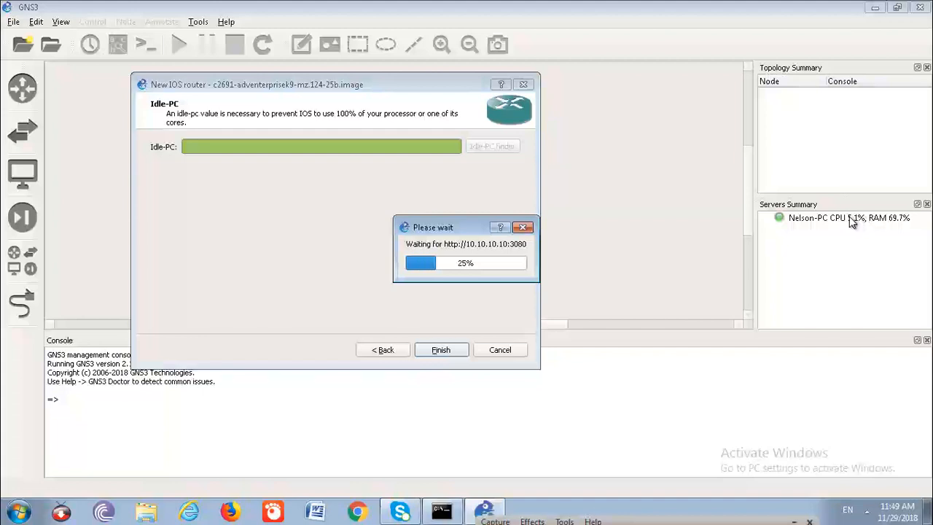
pyautogui.rightClick(709, 518)
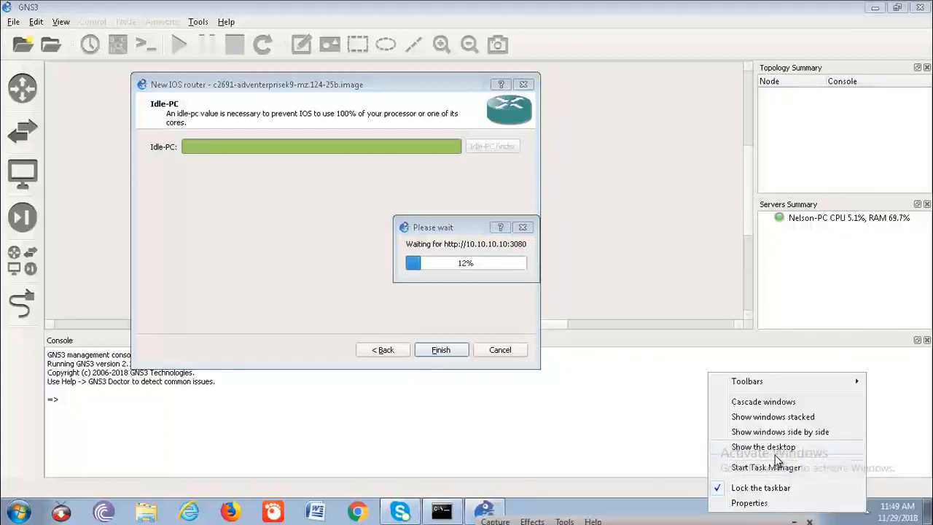
pyautogui.click(758, 471)
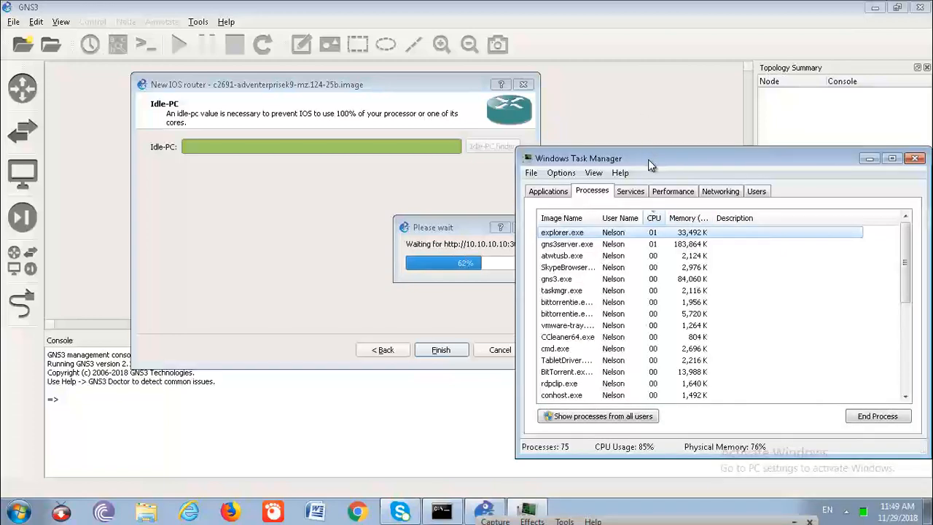
pyautogui.moveTo(656, 166); pyautogui.dragTo(650, 187)
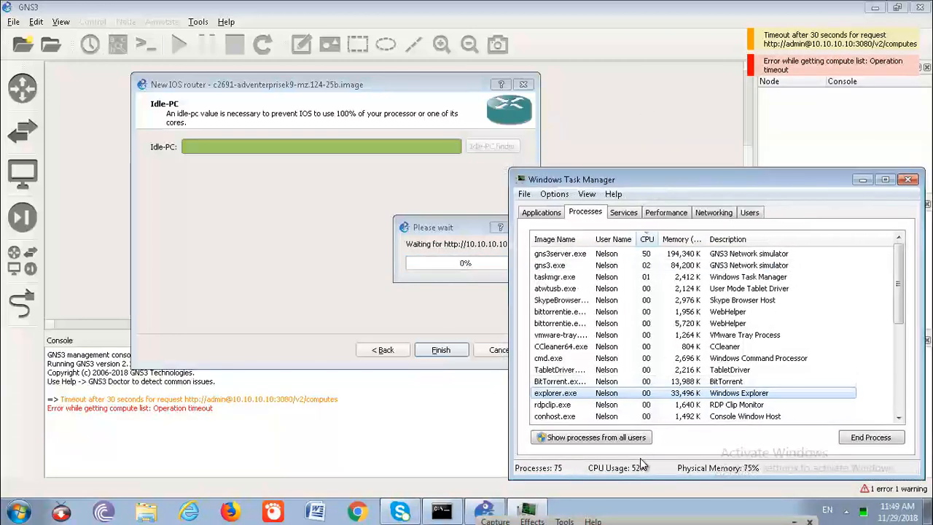
pyautogui.moveTo(783, 182); pyautogui.dragTo(460, 145)
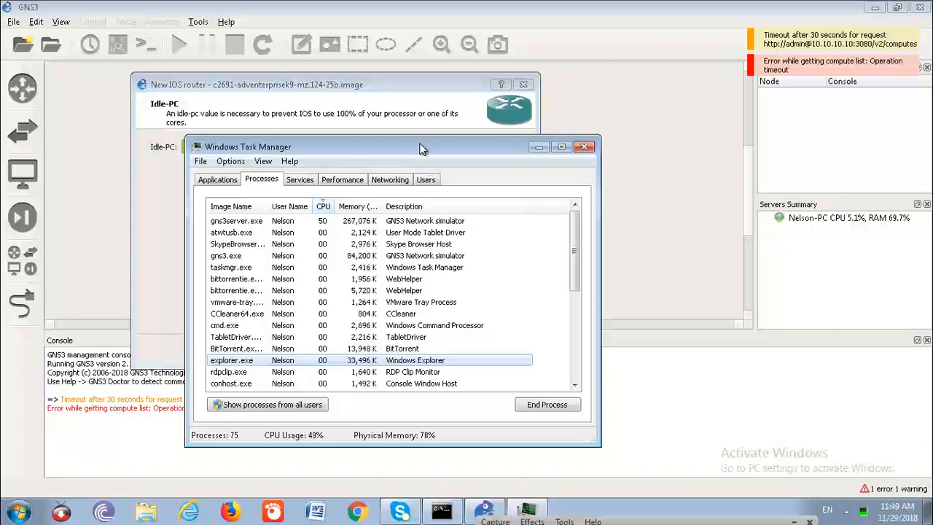
pyautogui.moveTo(422, 149); pyautogui.dragTo(428, 126)
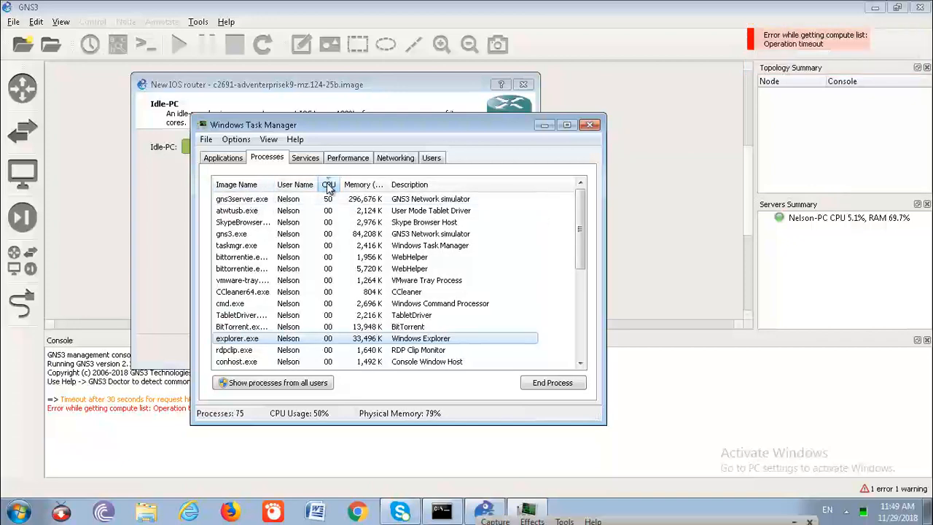
pyautogui.click(329, 186)
pyautogui.click(329, 186)
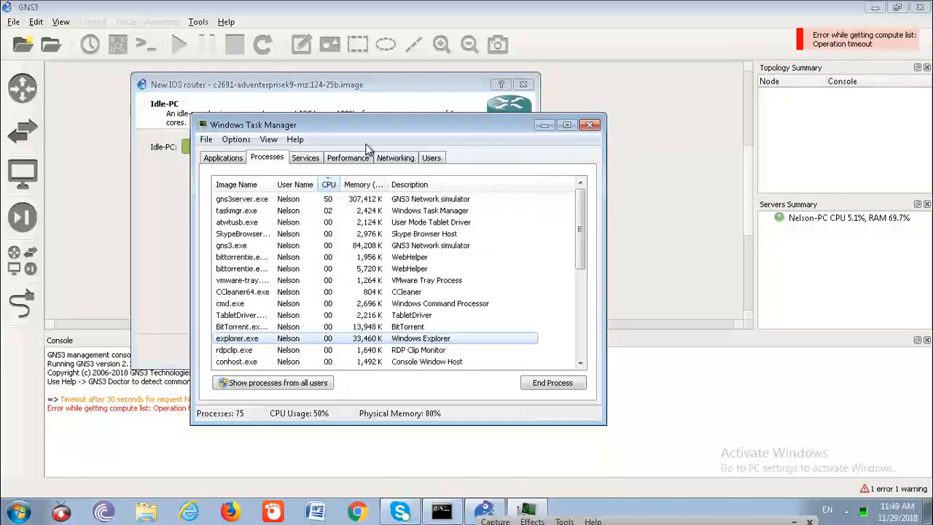
pyautogui.moveTo(372, 125); pyautogui.dragTo(426, 140)
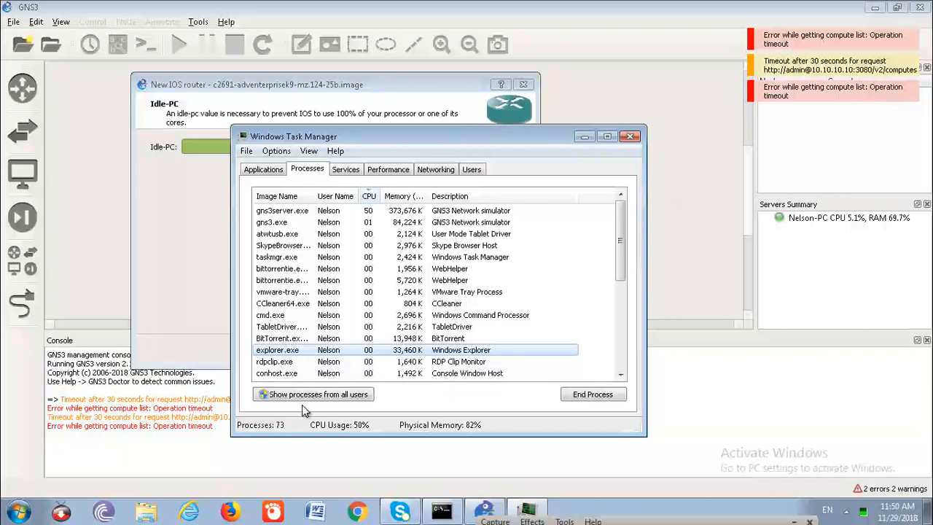
pyautogui.click(631, 137)
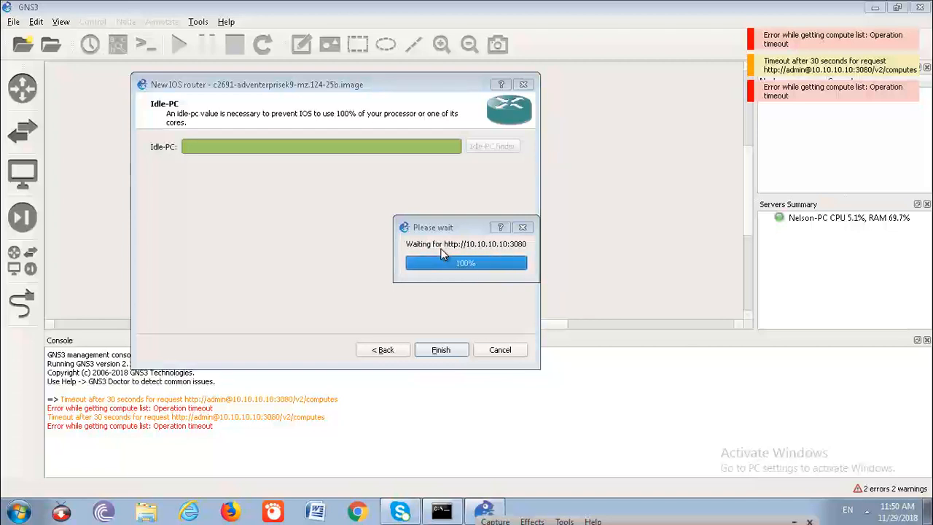
# - Open AVG AntiVirus Free from the AVG program folder and glance through its My AVG product list
pyautogui.click(16, 513)
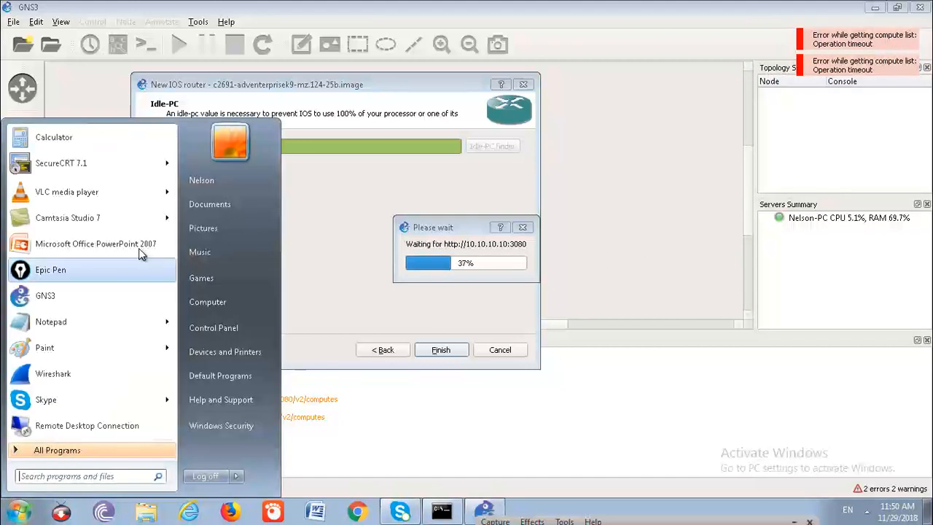
pyautogui.click(97, 453)
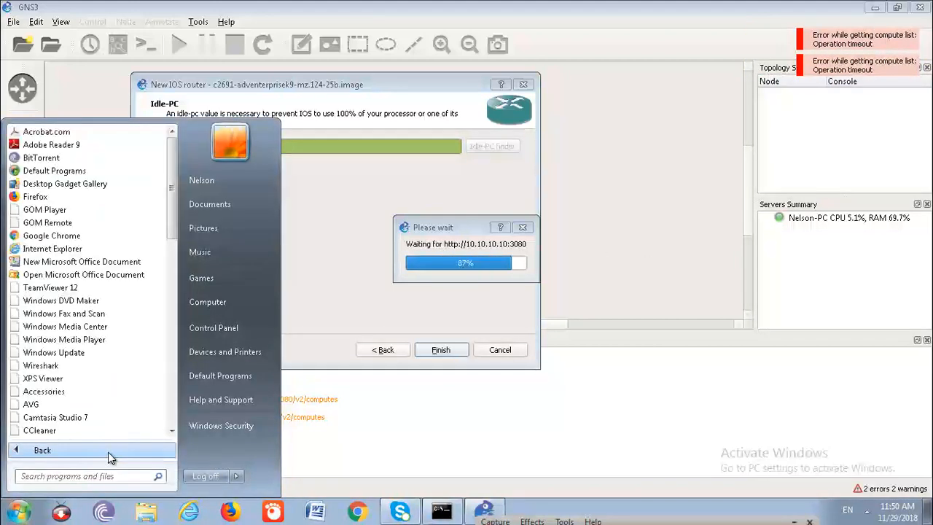
pyautogui.click(32, 405)
pyautogui.scroll(-1, 102, 419)
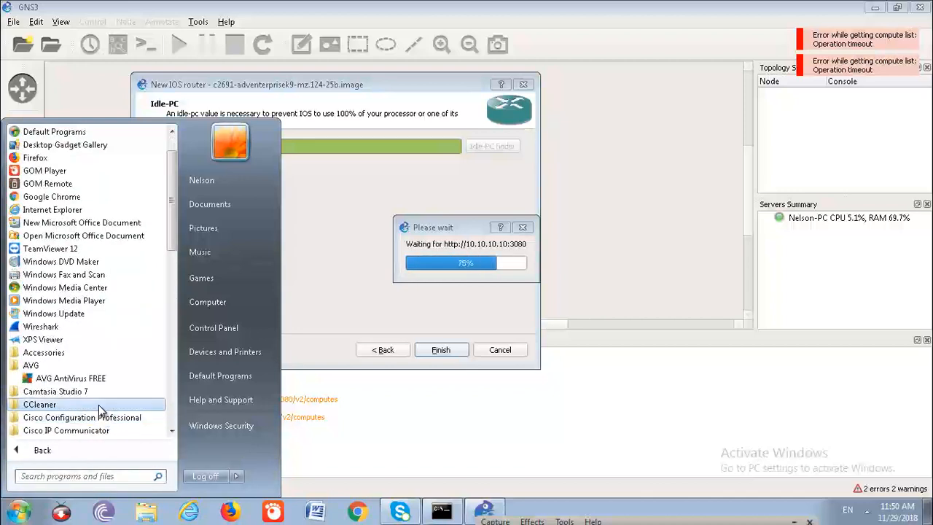
pyautogui.rightClick(91, 385)
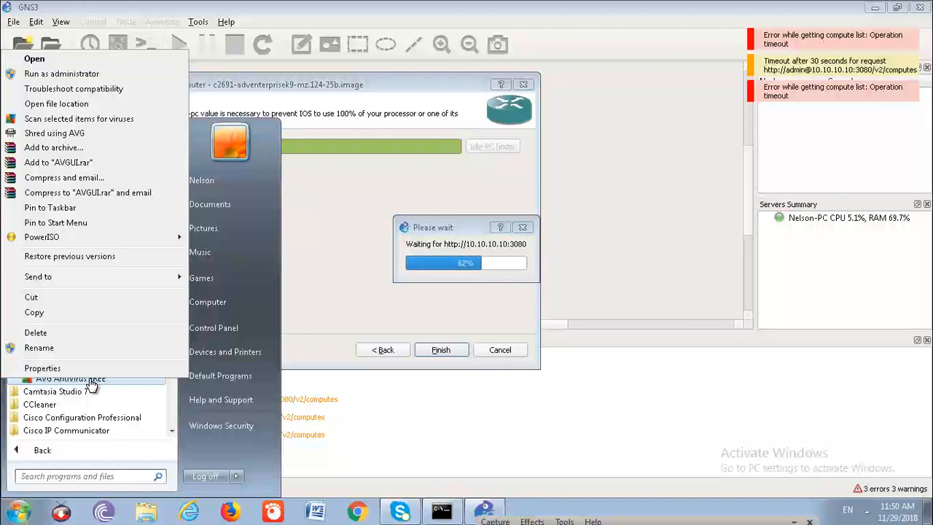
pyautogui.click(34, 59)
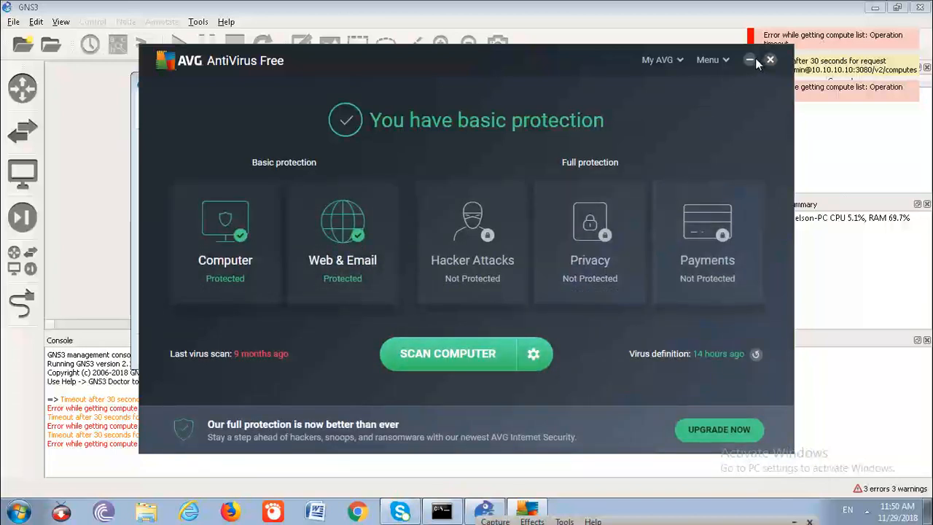
pyautogui.click(678, 61)
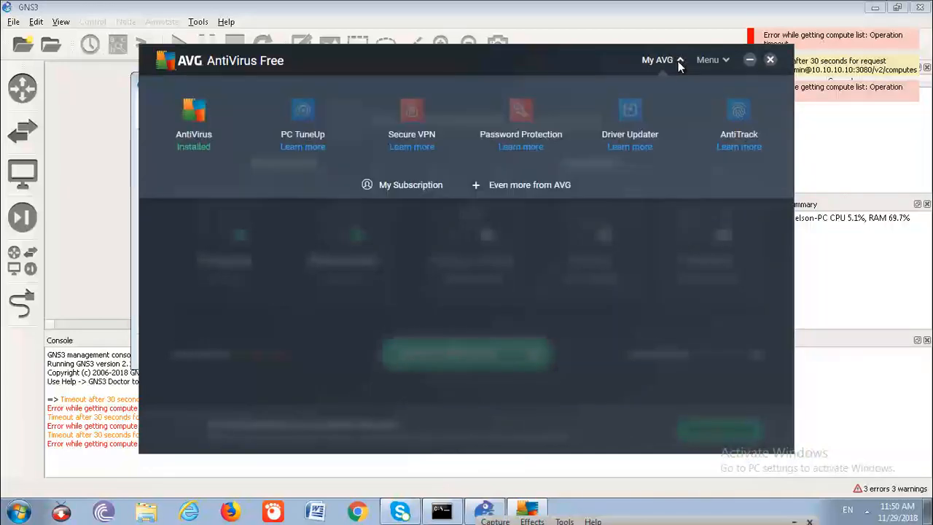
pyautogui.click(682, 61)
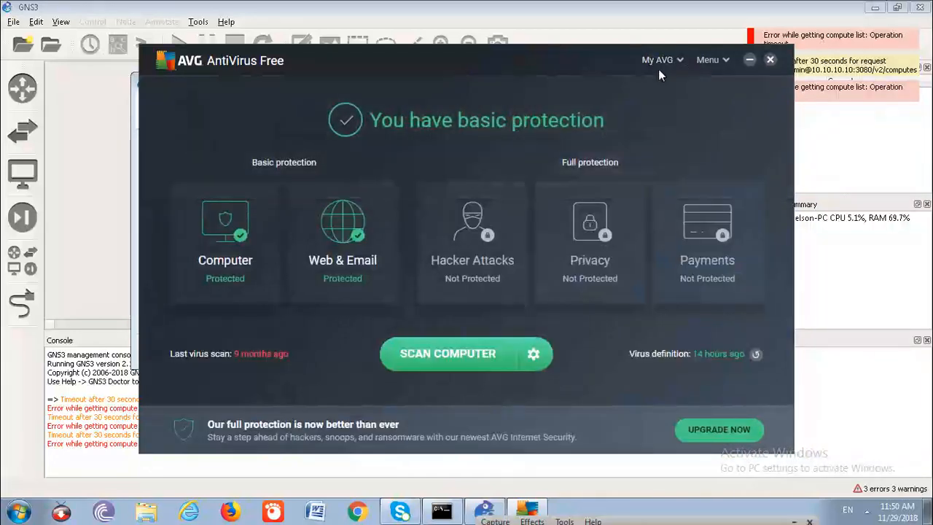
# - Turn off File Shield and Behavior Shield in the antivirus's Computer protection and return to the overview
pyautogui.click(231, 232)
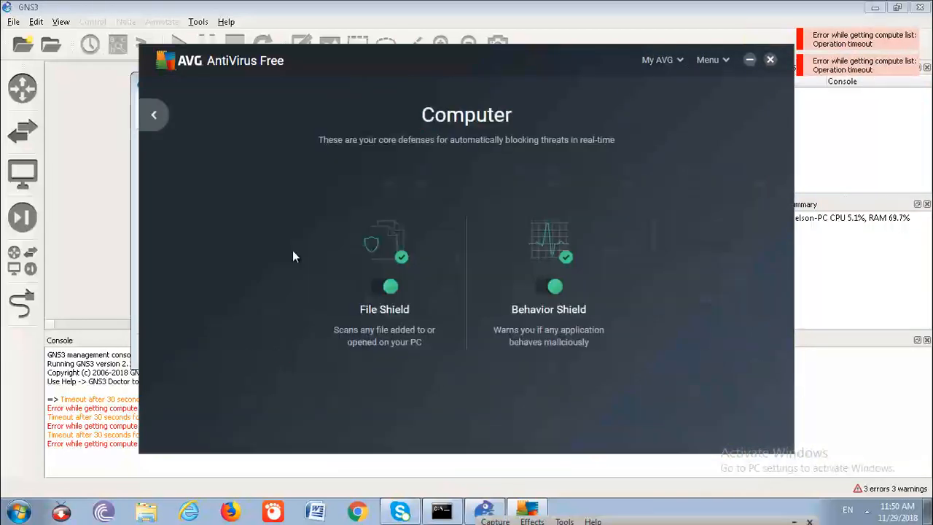
pyautogui.click(391, 288)
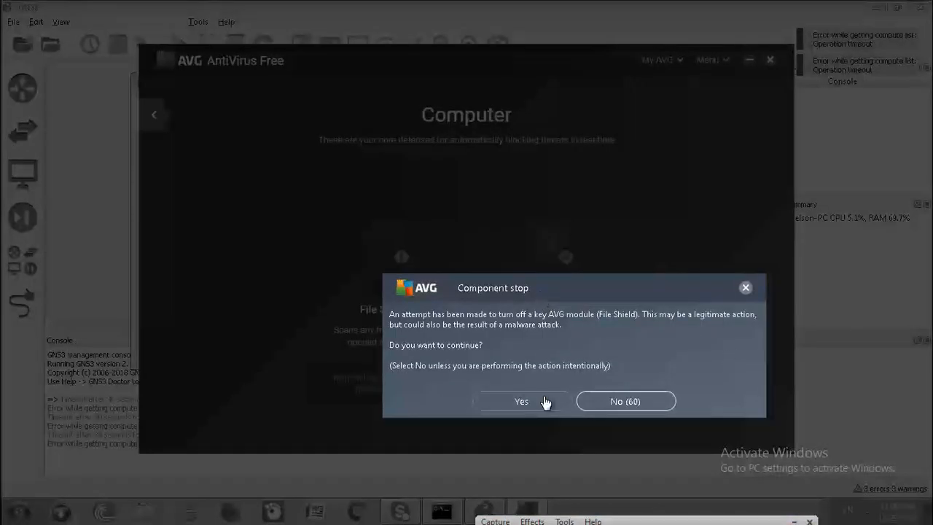
pyautogui.click(545, 402)
pyautogui.click(554, 286)
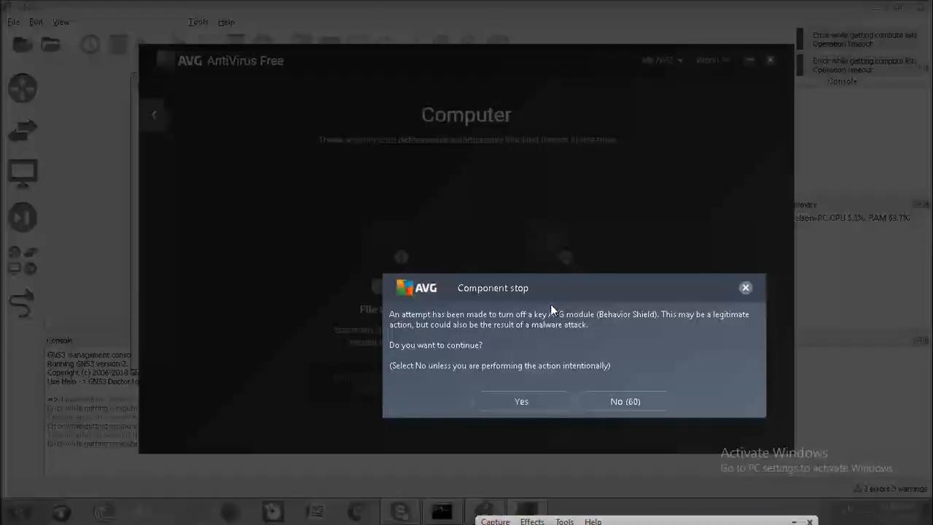
pyautogui.click(512, 403)
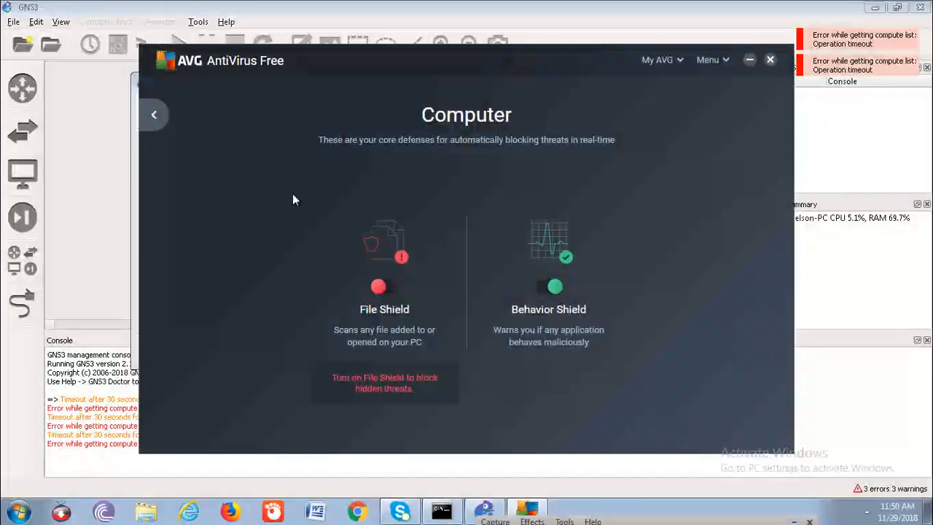
pyautogui.click(151, 120)
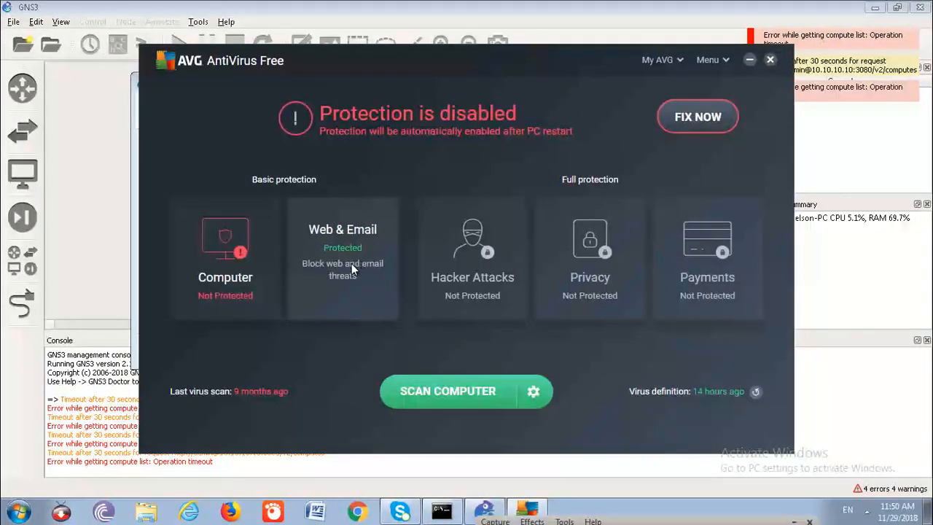
# - Turn off Web Shield and Email Shield in the Web & Email protection and minimize the antivirus window
pyautogui.click(352, 268)
pyautogui.click(387, 287)
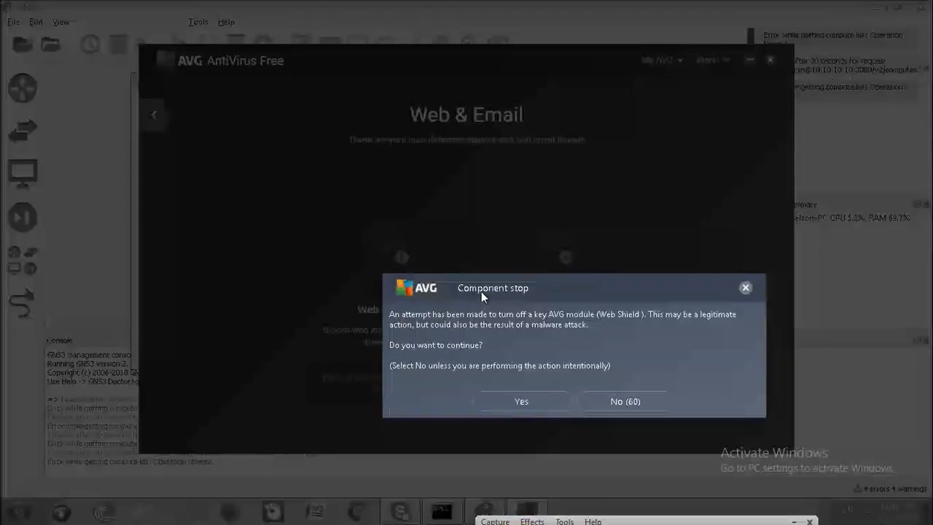
pyautogui.click(555, 401)
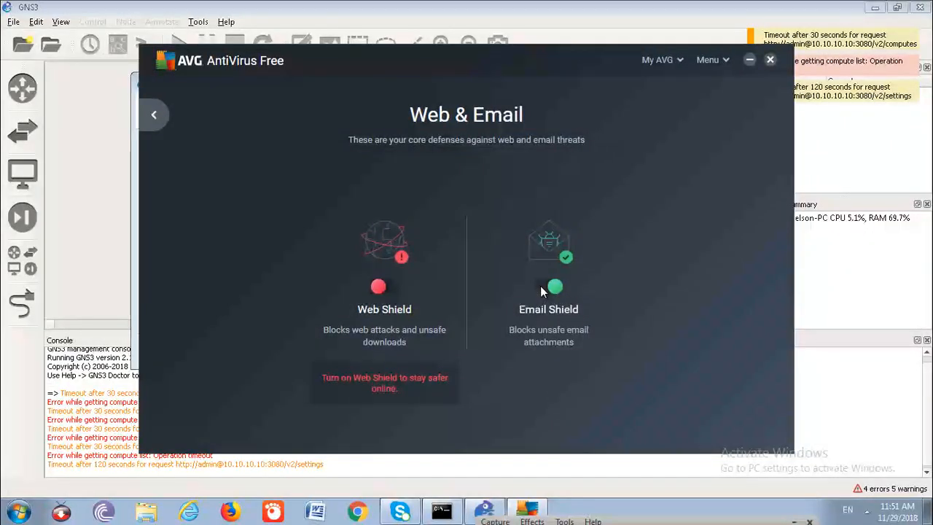
pyautogui.click(552, 287)
pyautogui.click(514, 401)
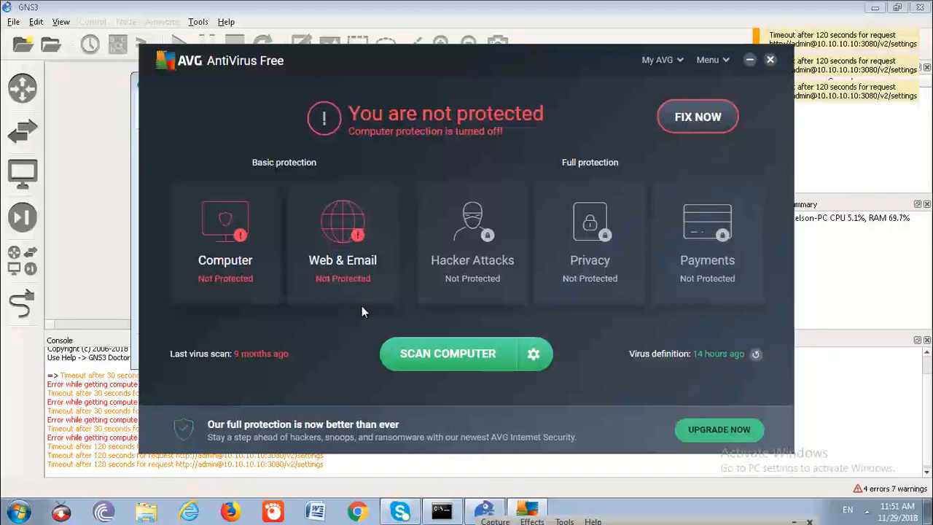
pyautogui.click(755, 58)
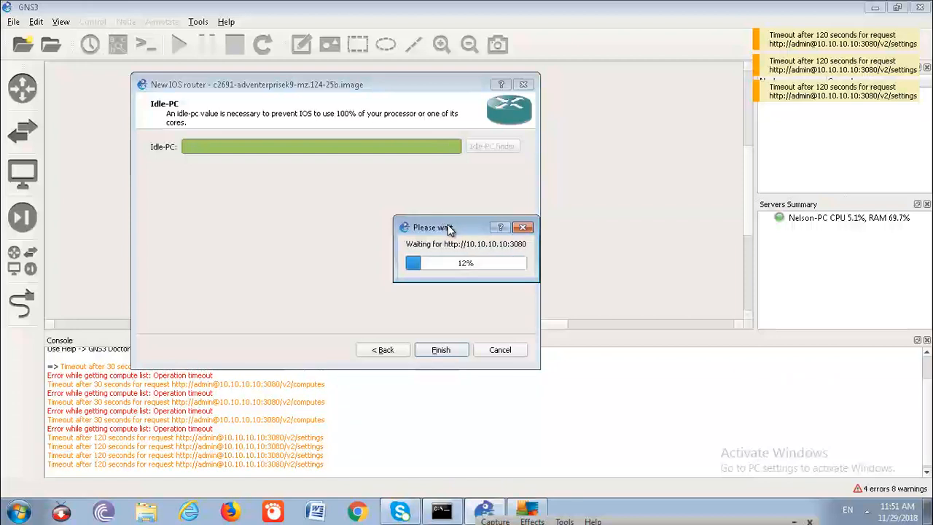
# - Try to cancel the pending Idle-PC server request and recheck the protection status in AVG AntiVirus Free
pyautogui.click(525, 227)
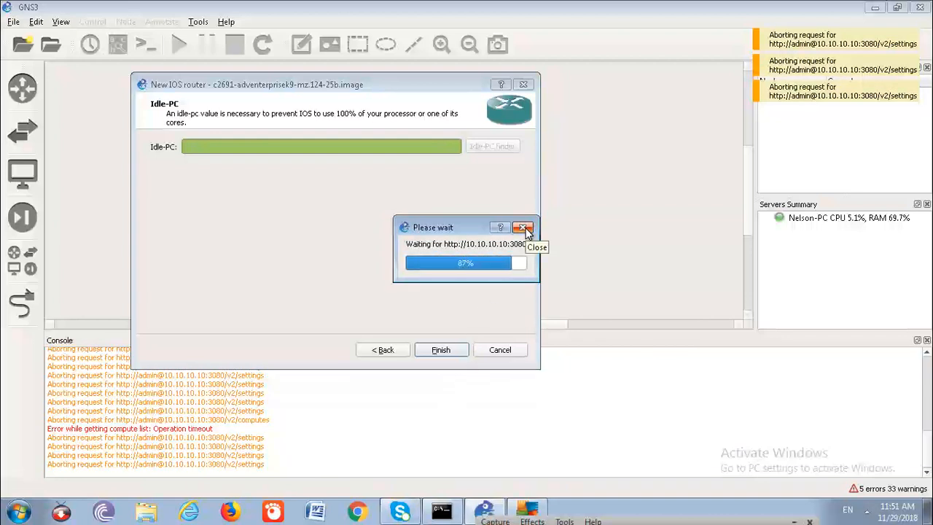
pyautogui.click(525, 228)
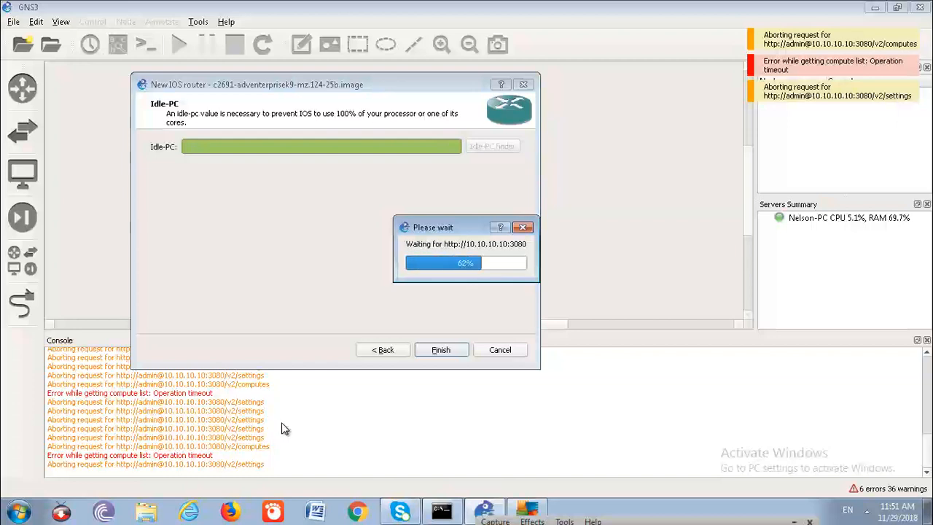
pyautogui.click(528, 511)
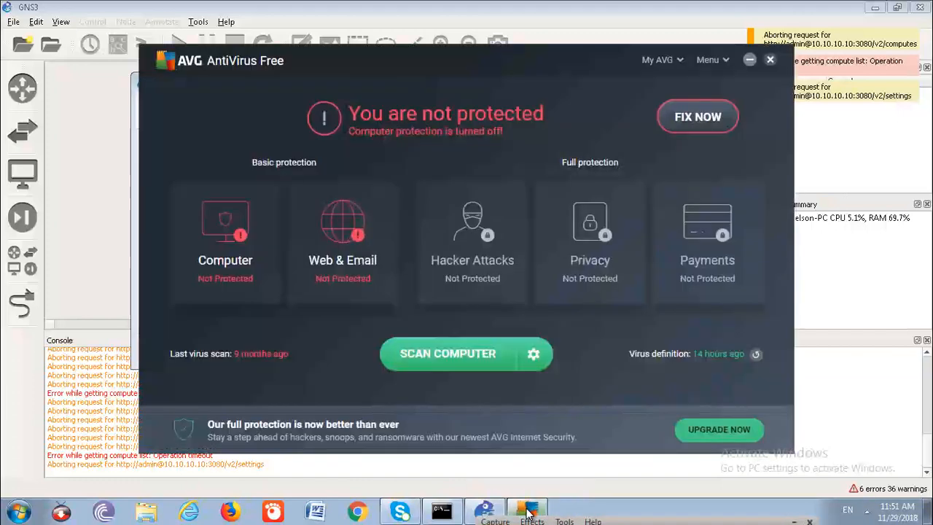
pyautogui.click(749, 60)
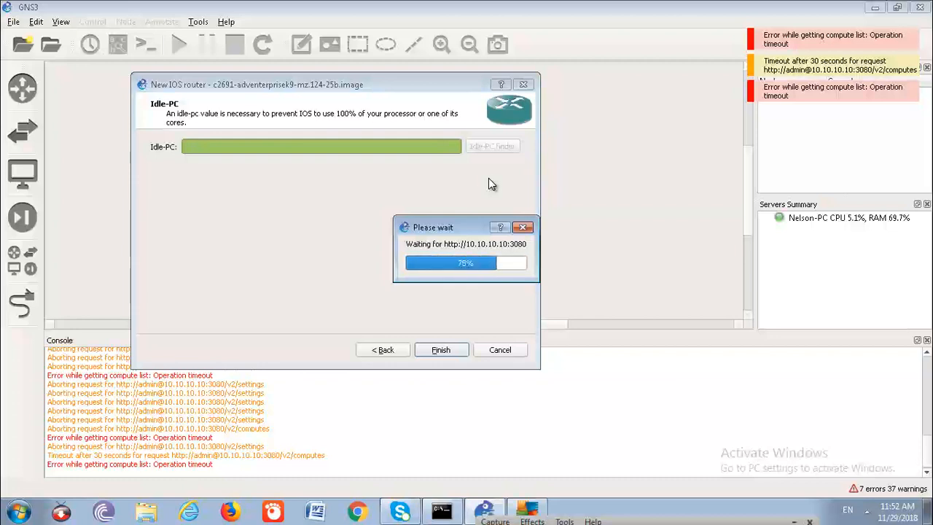
# - Minimize the 192.168.0.14 remote desktop session to switch to GNS3 on the local computer
pyautogui.moveTo(619, 6)
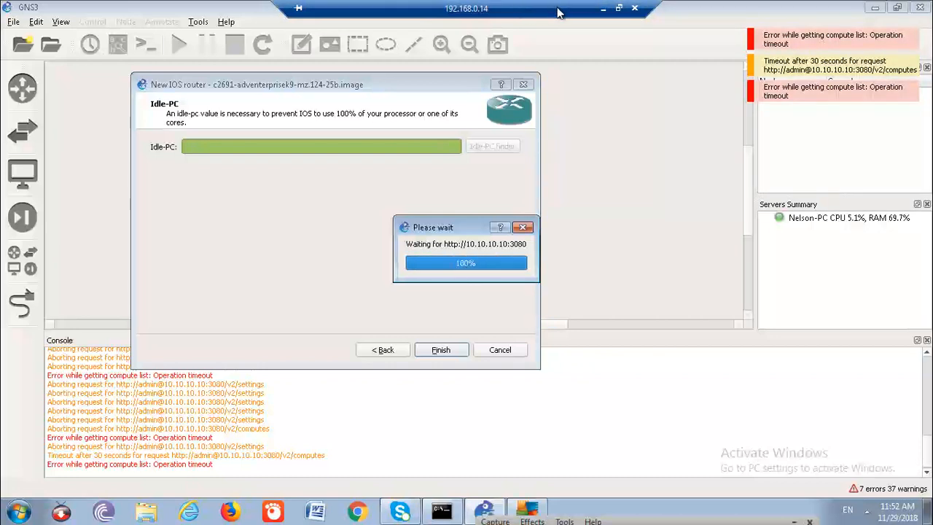
pyautogui.click(604, 15)
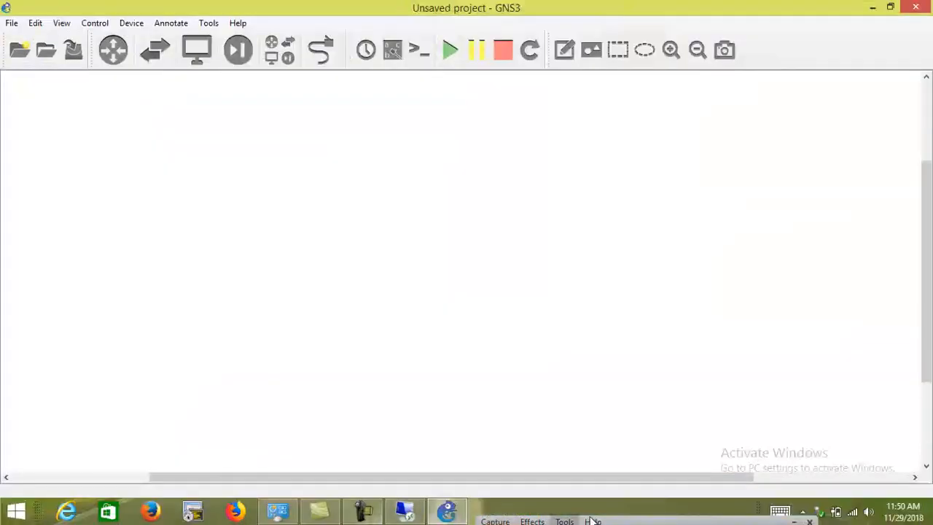